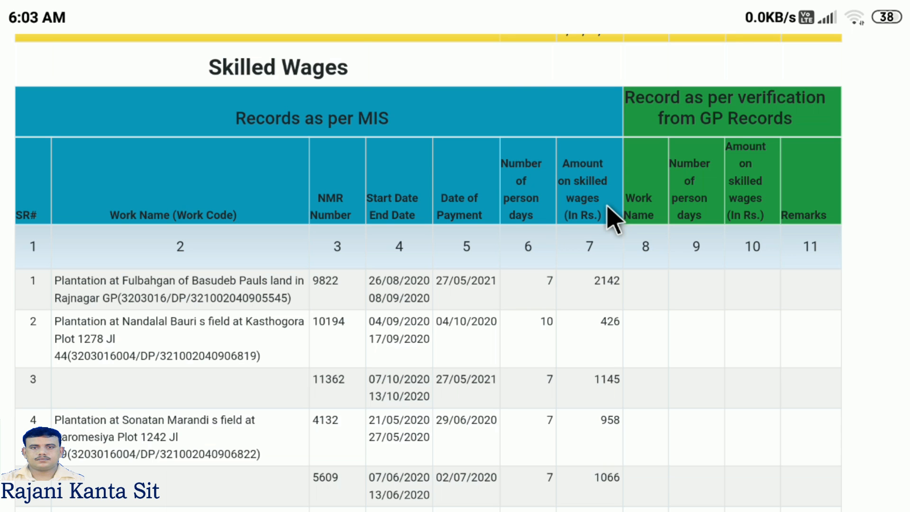
Examine the Skilled Wages and Material Expenses tables of the social audit expenditure report
{"action": "scroll", "coordinate": [611, 218], "scroll_direction": "down", "scroll_amount": 2}
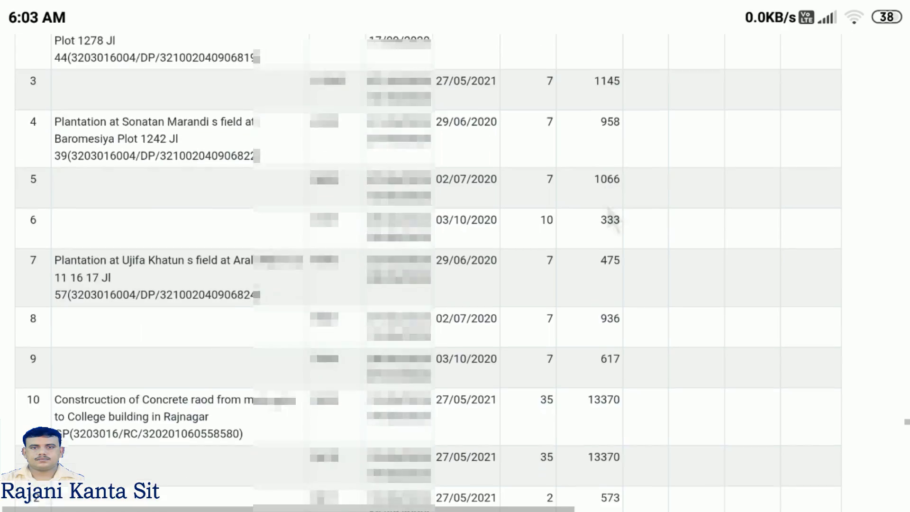
{"action": "scroll", "coordinate": [611, 218], "scroll_direction": "down", "scroll_amount": 10}
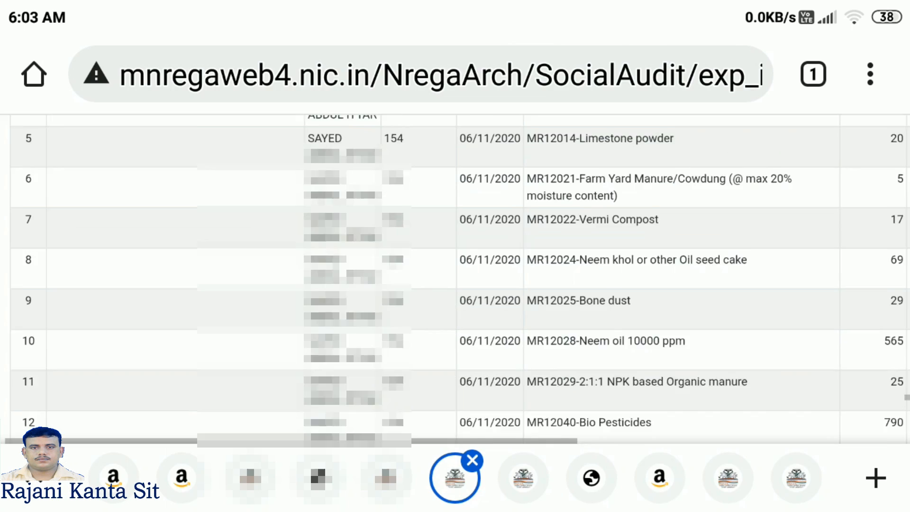
{"action": "scroll", "coordinate": [455, 284], "scroll_direction": "up", "scroll_amount": 5}
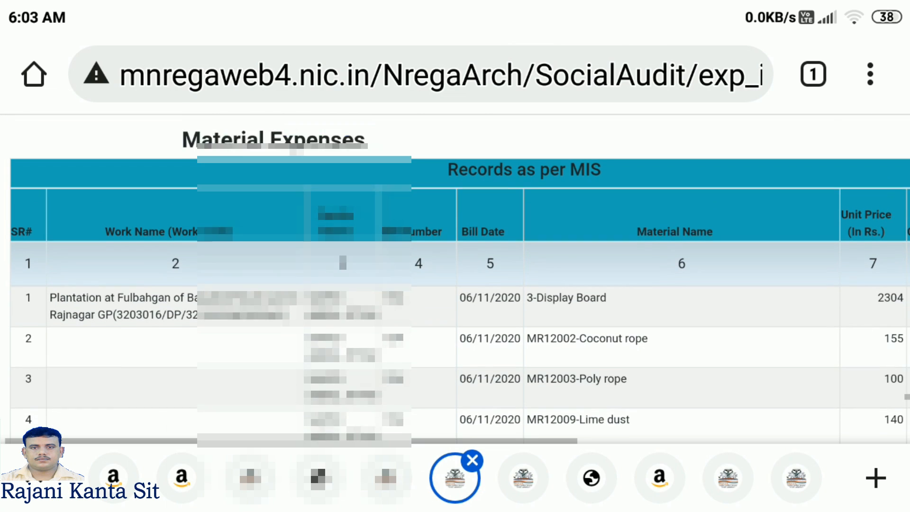
{"action": "scroll", "coordinate": [455, 284], "scroll_direction": "up", "scroll_amount": 3}
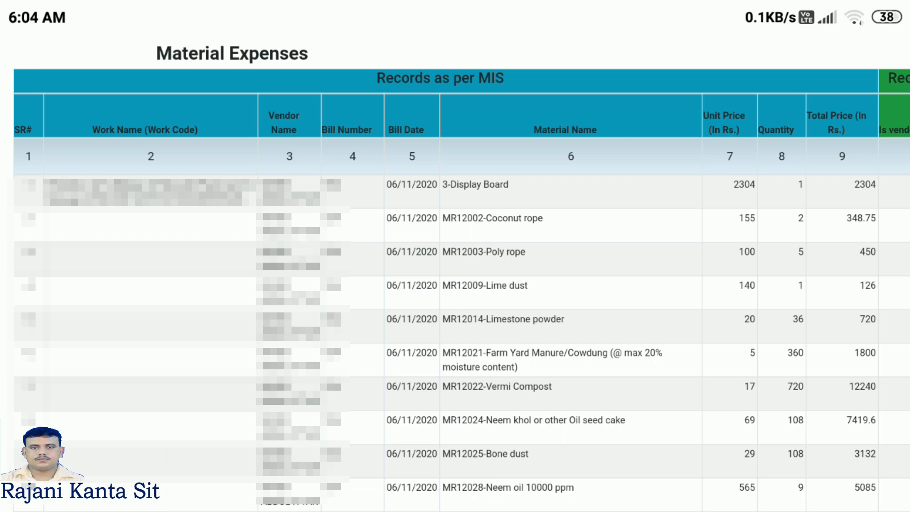
{"action": "scroll", "coordinate": [455, 284], "scroll_direction": "right", "scroll_amount": 5}
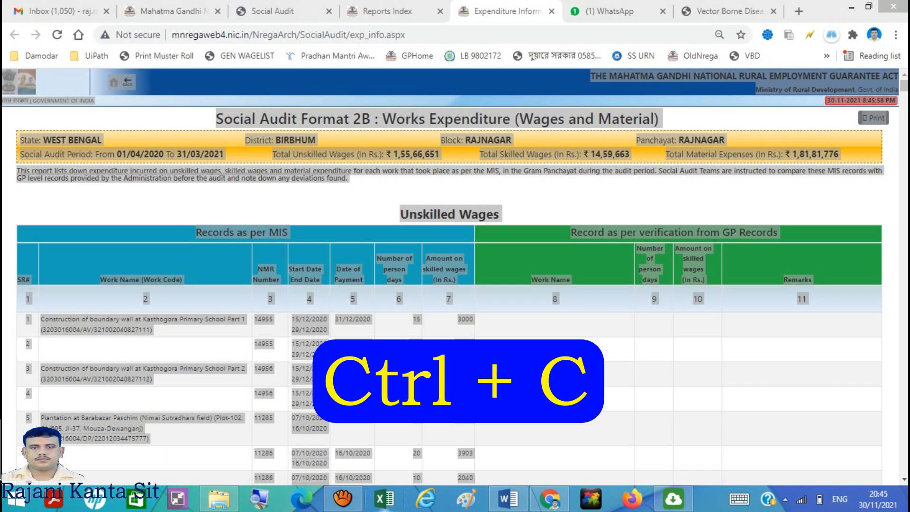
Switch to Excel and create a blank workbook for the copied expenditure report
{"action": "left_click", "coordinate": [390, 502]}
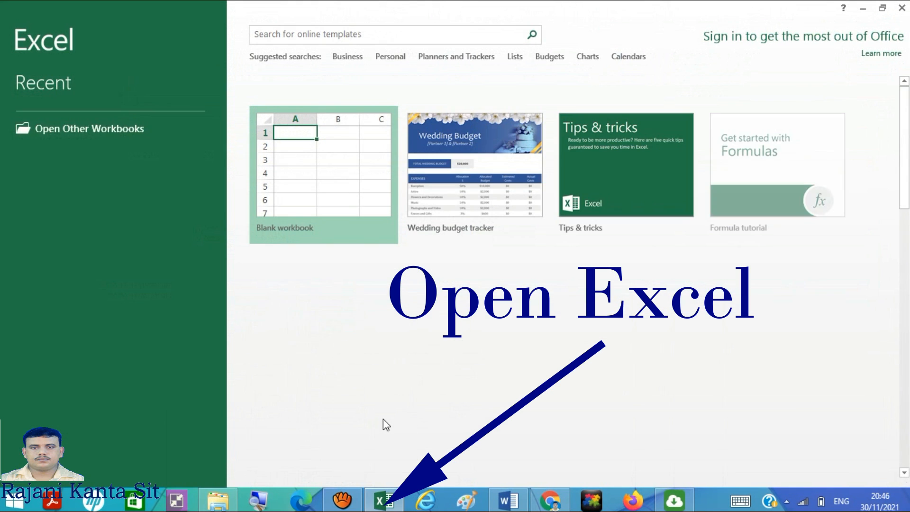
{"action": "left_click", "coordinate": [337, 157]}
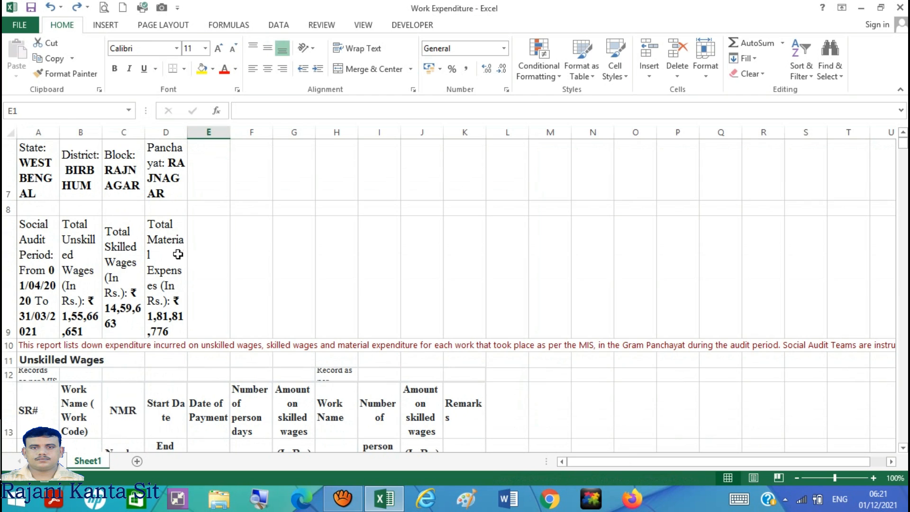
Widen column B to fit the work names and delete rows 1 to 12 above the Unskilled Wages column headings
{"action": "left_click_drag", "start_coordinate": [101, 133], "coordinate": [380, 193]}
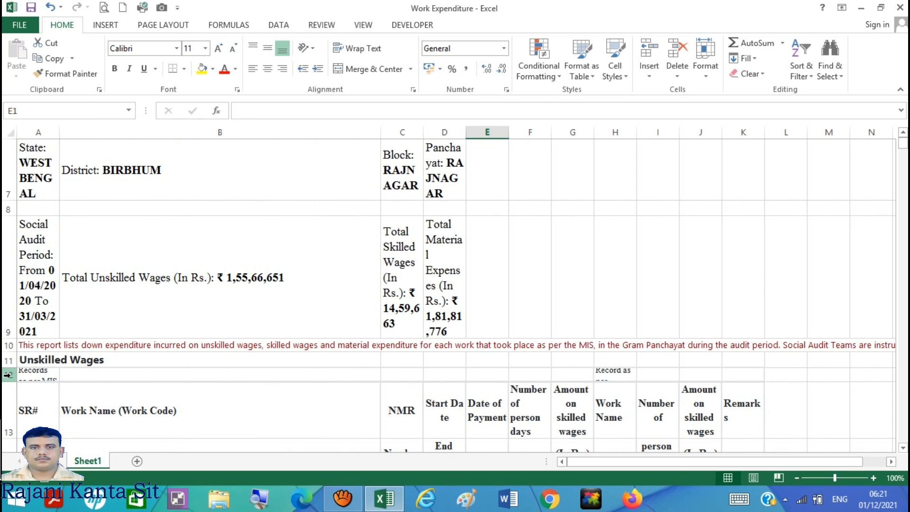
{"action": "left_click", "coordinate": [7, 375]}
{"action": "left_click_drag", "start_coordinate": [10, 375], "coordinate": [11, 152]}
{"action": "right_click", "coordinate": [8, 179]}
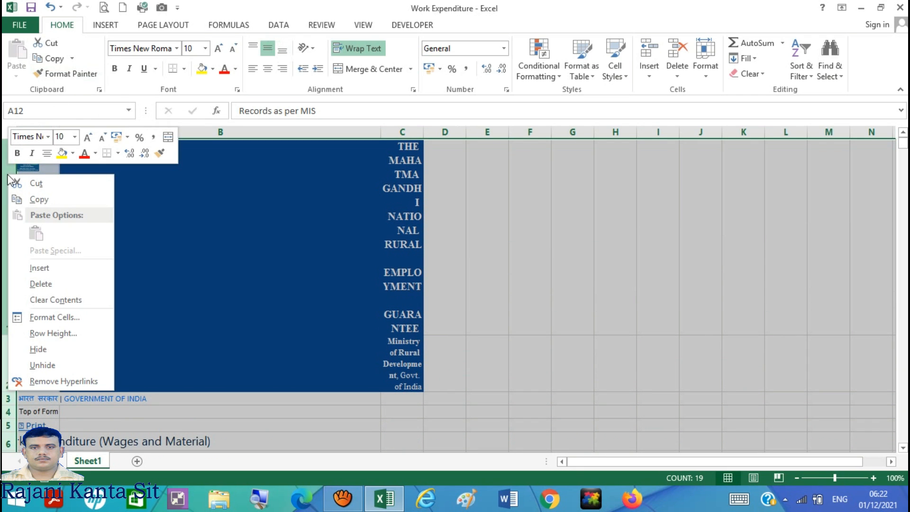
{"action": "left_click", "coordinate": [40, 284]}
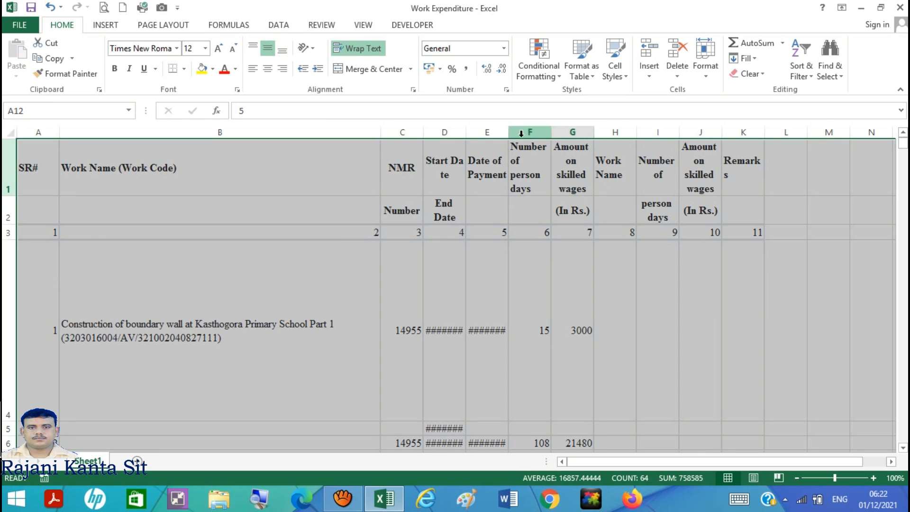
Widen columns D and E to show full dates, and auto-fit the height of all rows in the sheet
{"action": "left_click_drag", "start_coordinate": [455, 130], "coordinate": [495, 134]}
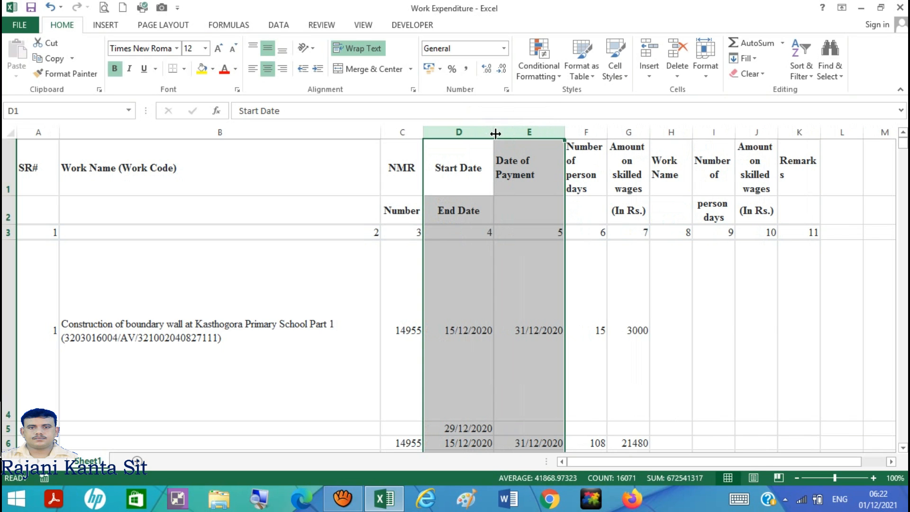
{"action": "left_click", "coordinate": [13, 132]}
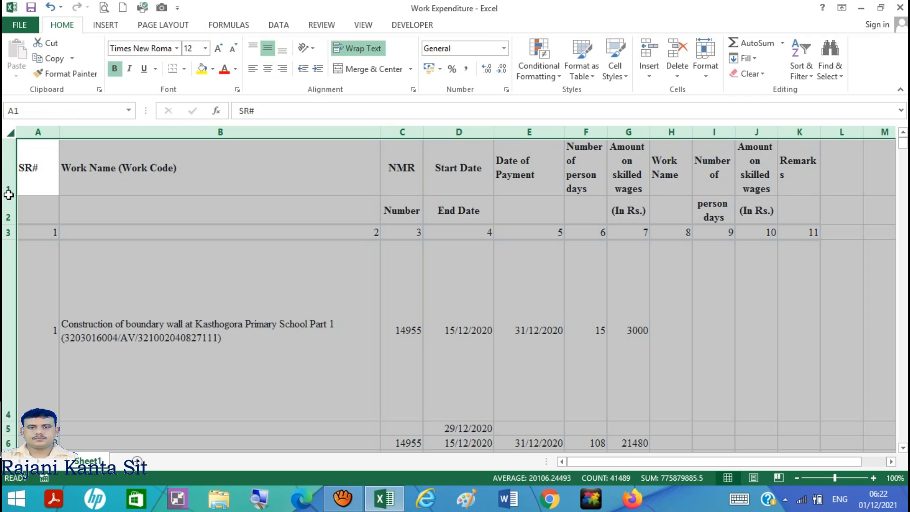
{"action": "double_click", "coordinate": [8, 195]}
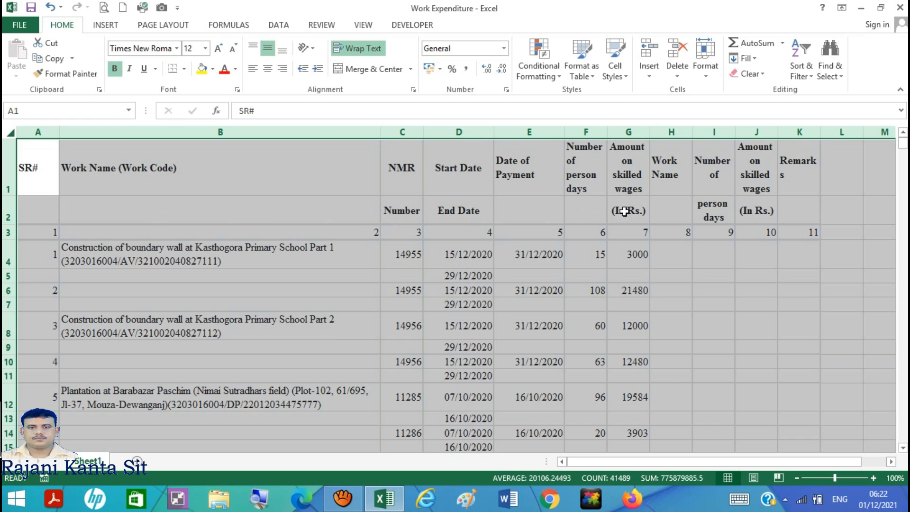
Fill column G with yellow and replace its heading in G1 with USL
{"action": "left_click", "coordinate": [628, 133]}
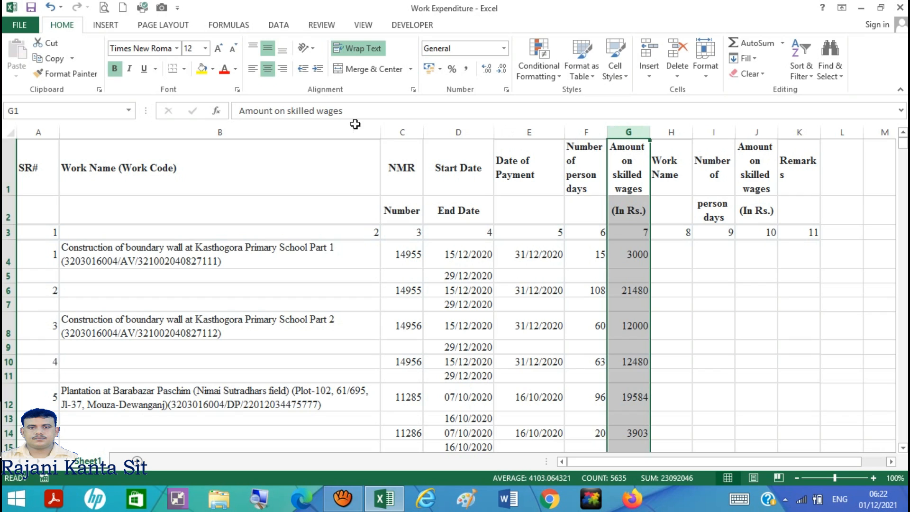
{"action": "left_click", "coordinate": [199, 69]}
{"action": "left_click", "coordinate": [617, 179]}
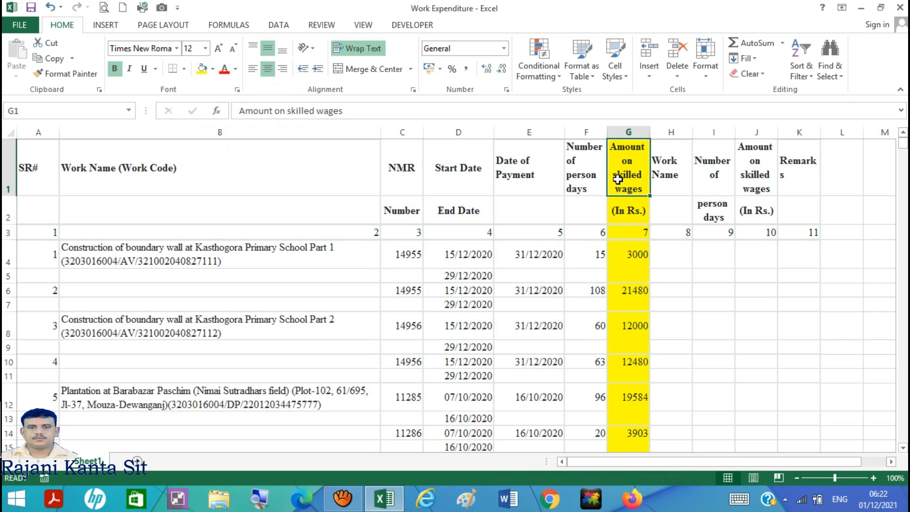
{"action": "type", "text": "W"}
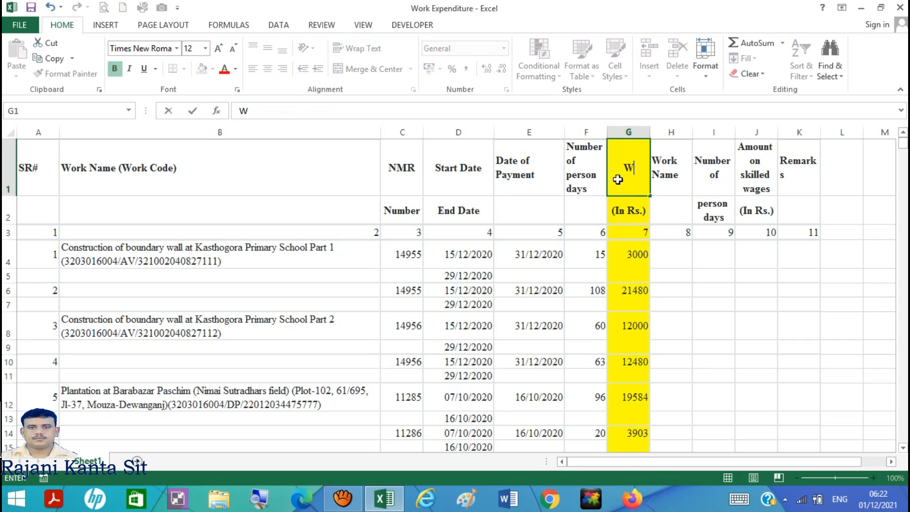
{"action": "key", "text": "BackSpace"}
{"action": "type", "text": "USL"}
{"action": "left_click", "coordinate": [626, 211]}
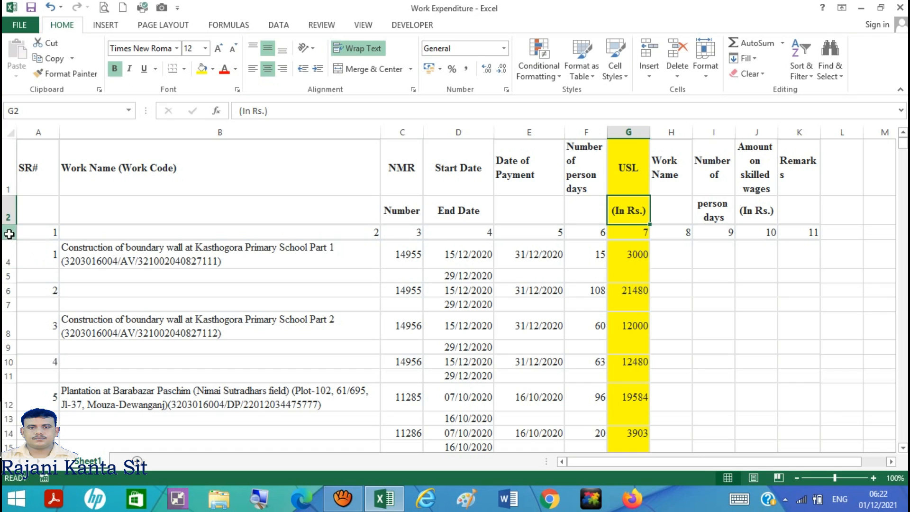
Delete rows 2 and 3, the leftover sub-heading and column-number rows below the header
{"action": "left_click_drag", "start_coordinate": [9, 235], "coordinate": [22, 214]}
{"action": "right_click", "coordinate": [37, 214]}
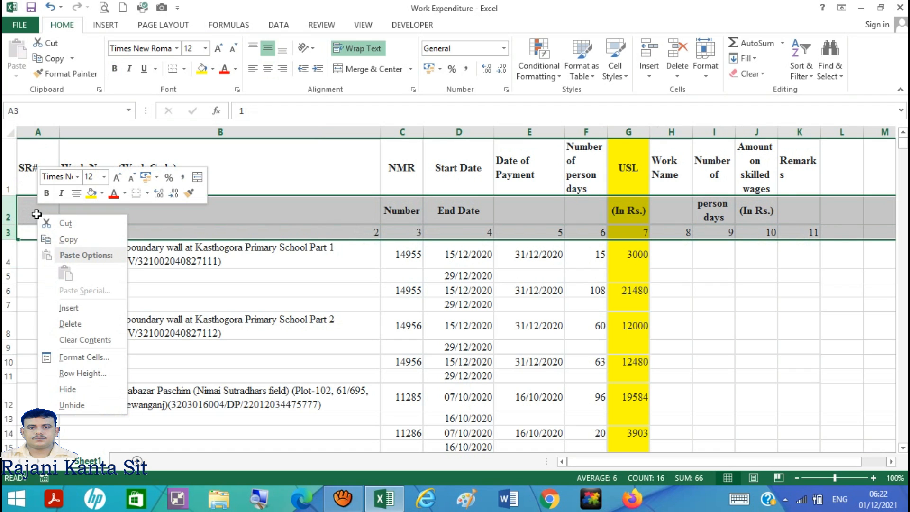
{"action": "left_click", "coordinate": [65, 326]}
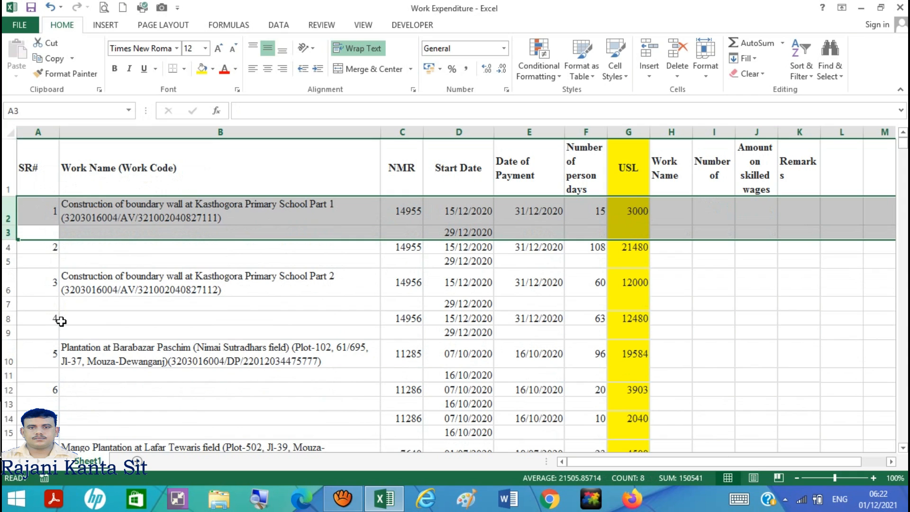
Search the sheet for "skilled wages" to locate the Skilled Wages section, and close the search
{"action": "left_click", "coordinate": [163, 273]}
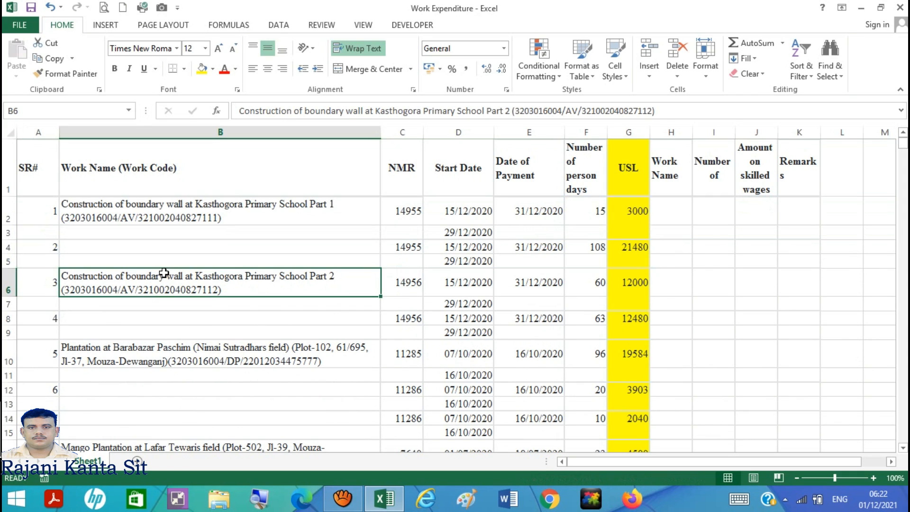
{"action": "key", "text": "ctrl+f"}
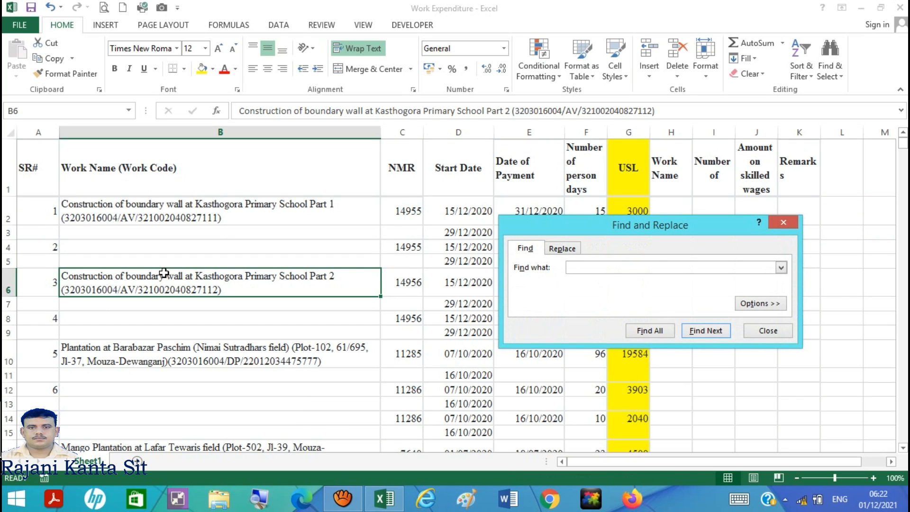
{"action": "type", "text": "skilled wages"}
{"action": "left_click", "coordinate": [706, 331]}
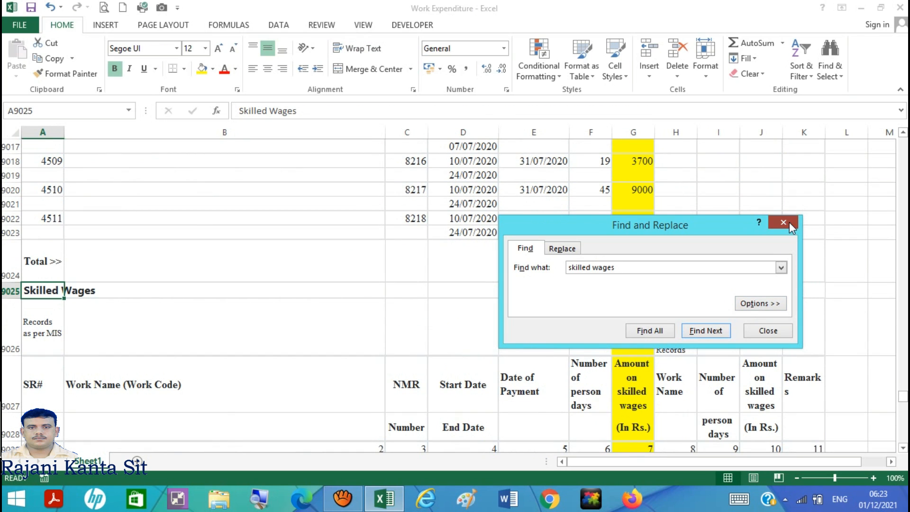
{"action": "left_click", "coordinate": [789, 222]}
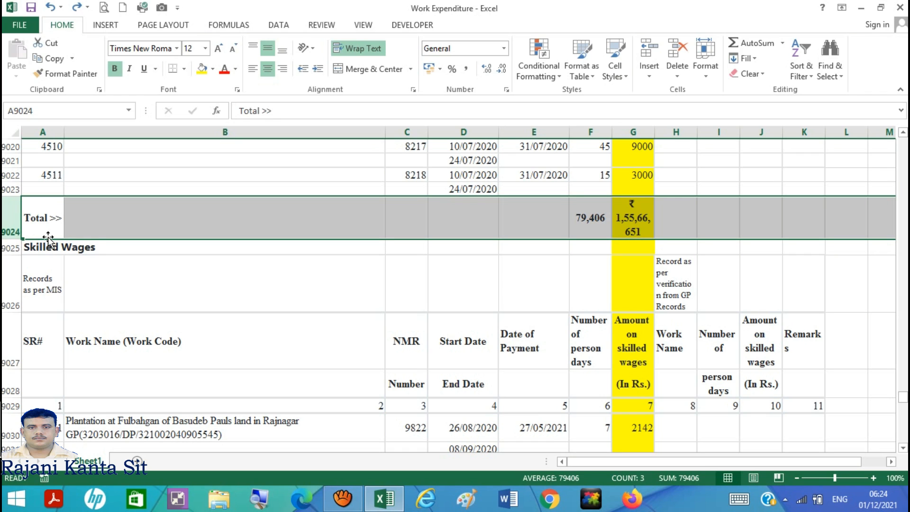
Clear the Total row 9024 and delete heading rows 9026 to 9029 below the Skilled Wages title
{"action": "key", "text": "Delete"}
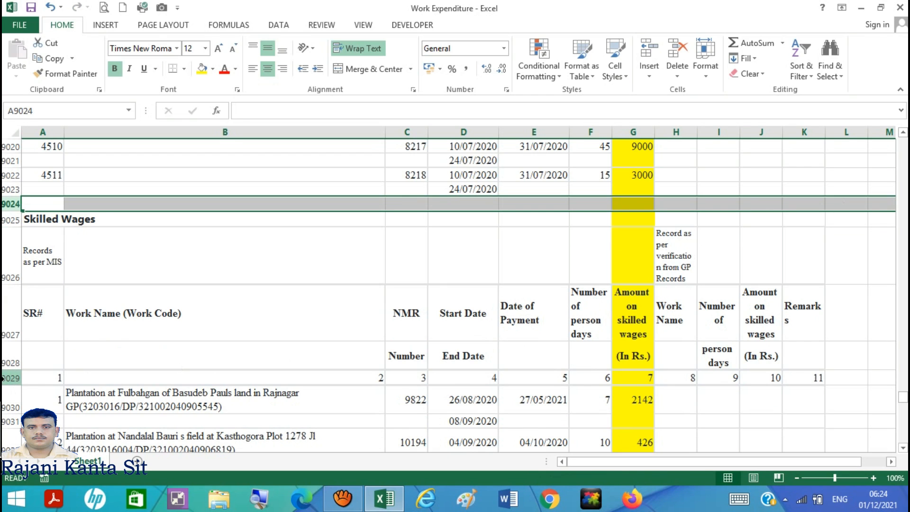
{"action": "left_click_drag", "start_coordinate": [4, 378], "coordinate": [17, 254]}
{"action": "right_click", "coordinate": [17, 253]}
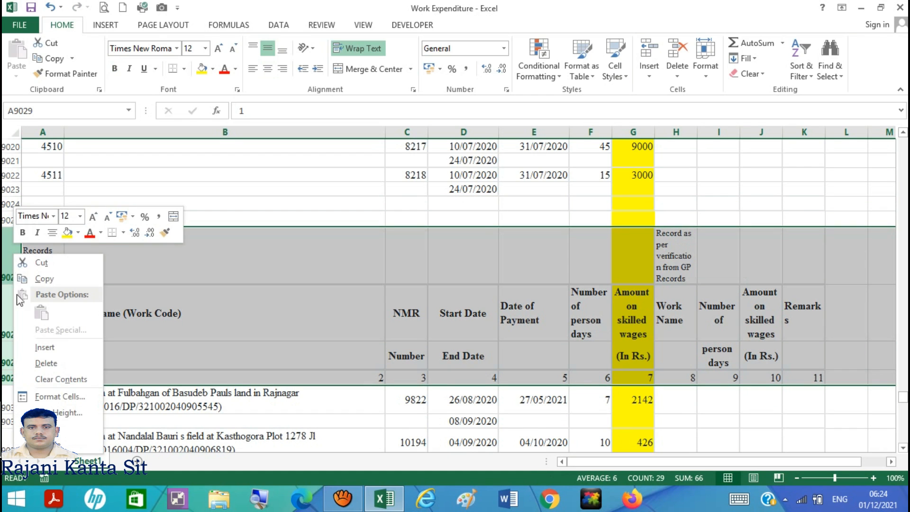
{"action": "left_click", "coordinate": [46, 367]}
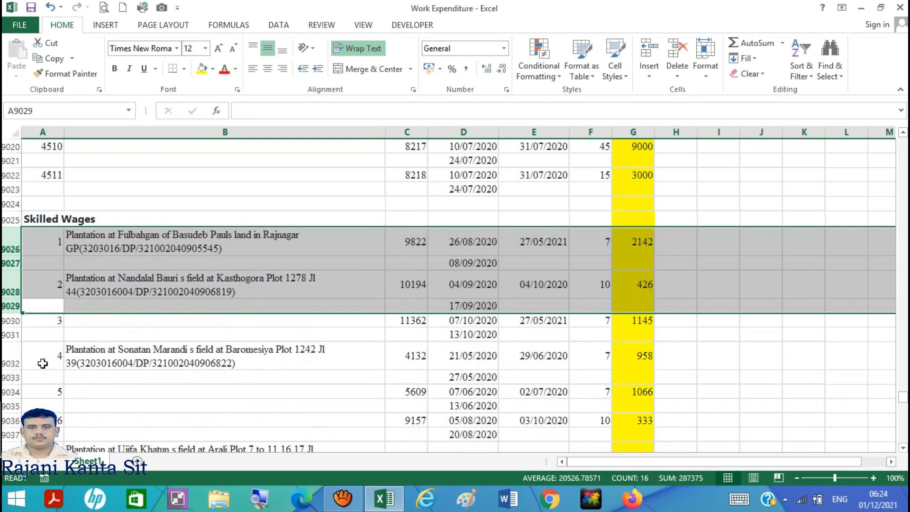
Move the skilled wage amounts in G9026:G9628, including the total, into column H starting at H9026
{"action": "left_click", "coordinate": [633, 238]}
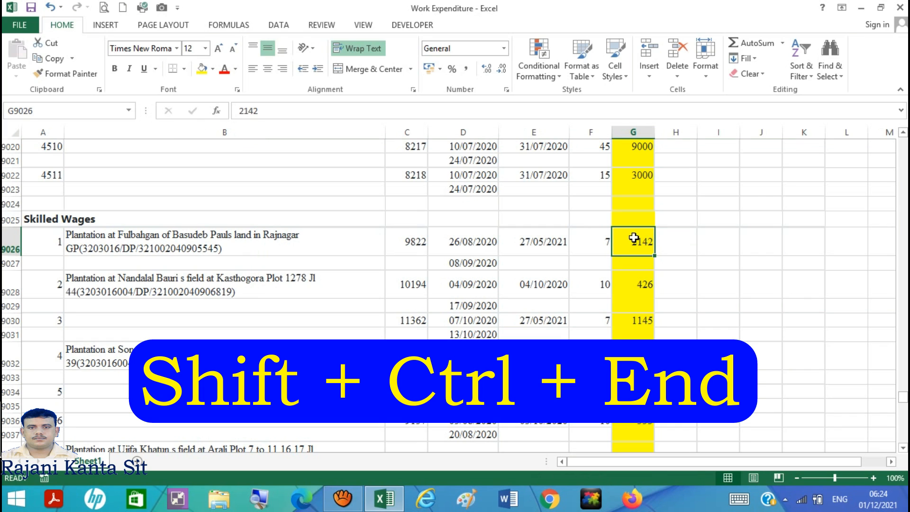
{"action": "key", "text": "ctrl+shift+End"}
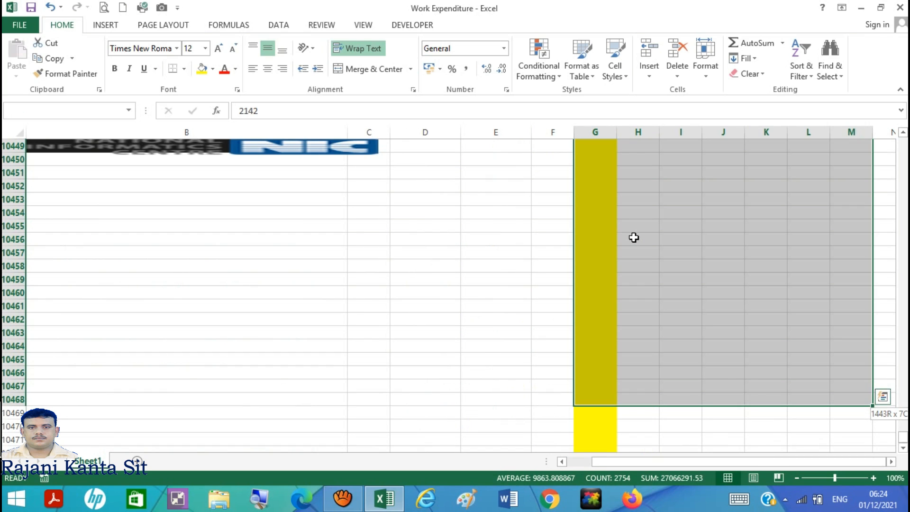
{"action": "key", "text": "shift+Left"}
{"action": "key", "text": "shift+Left"}
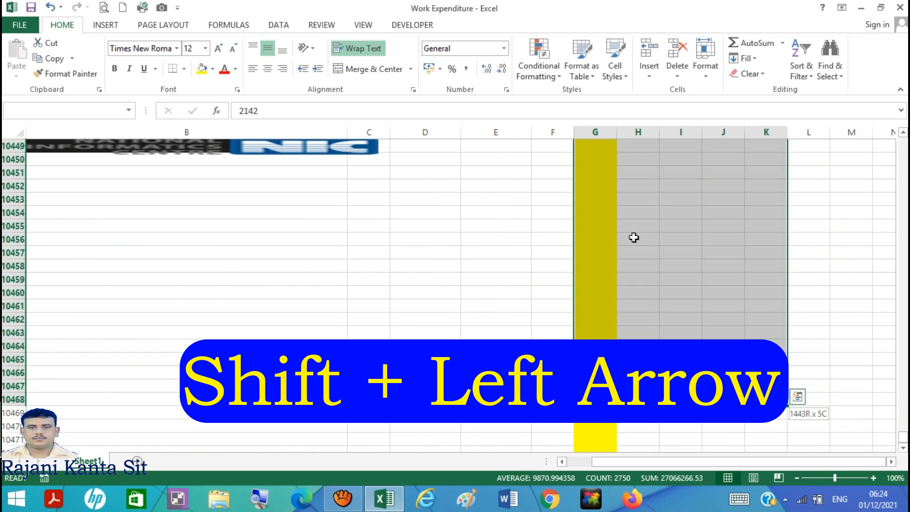
{"action": "key", "text": "shift+Left"}
{"action": "key", "text": "shift+Left"}
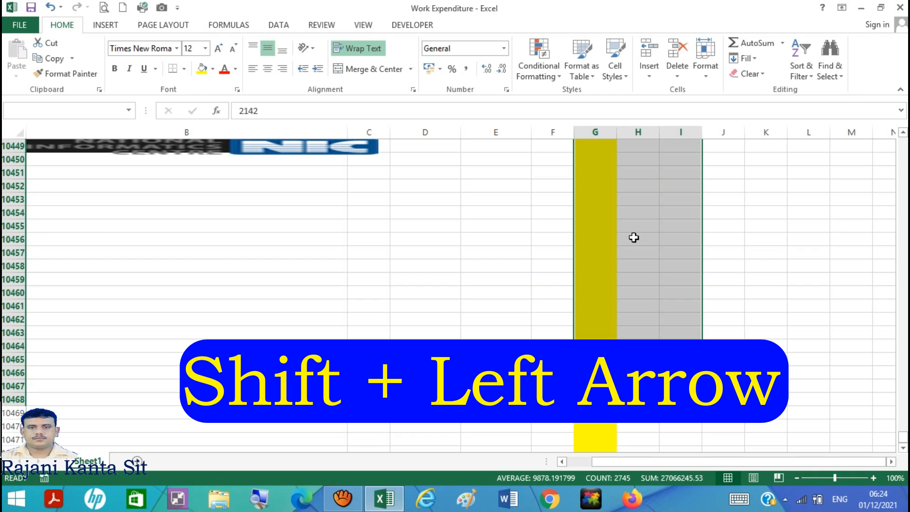
{"action": "key", "text": "shift+Left"}
{"action": "key", "text": "shift+Left"}
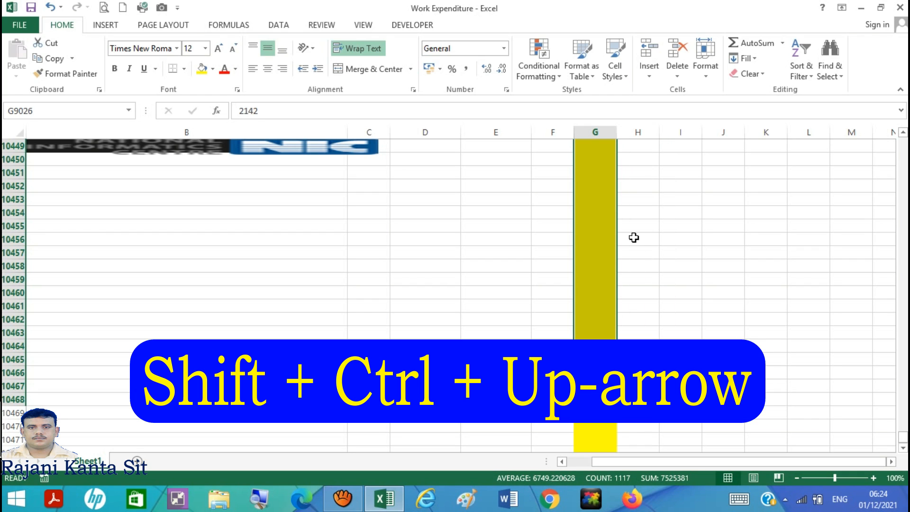
{"action": "key", "text": "ctrl+shift+Up"}
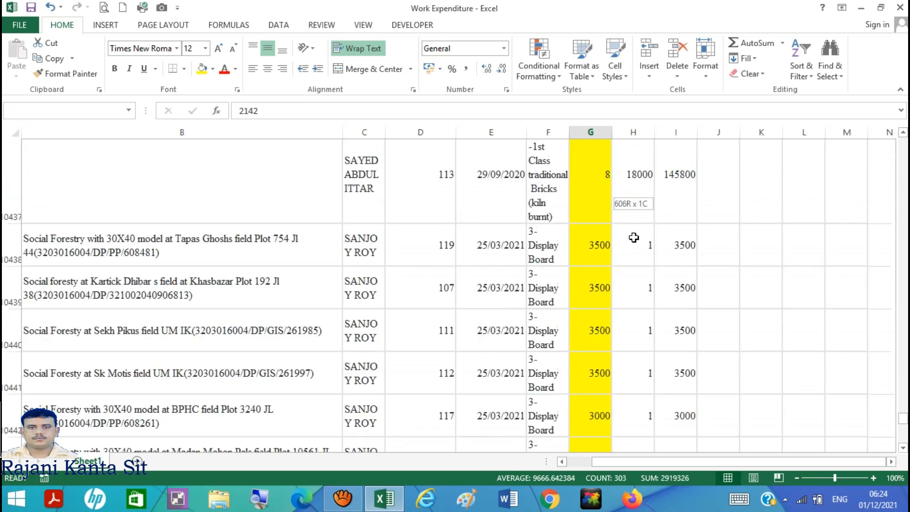
{"action": "key", "text": "ctrl+shift+Up"}
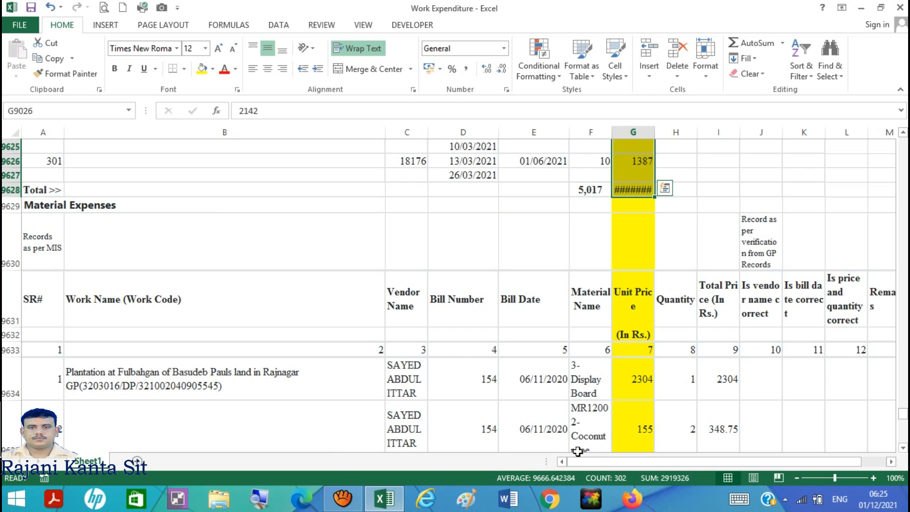
{"action": "key", "text": "ctrl+x"}
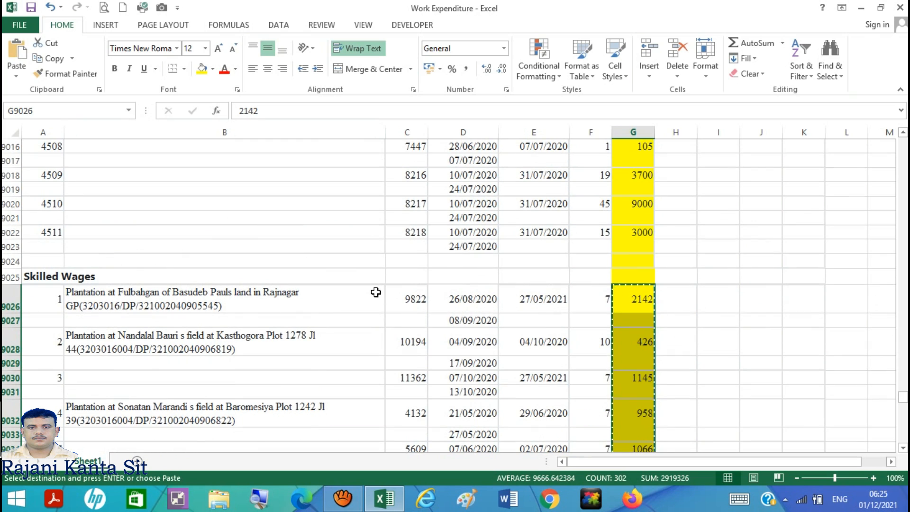
{"action": "left_click", "coordinate": [684, 302]}
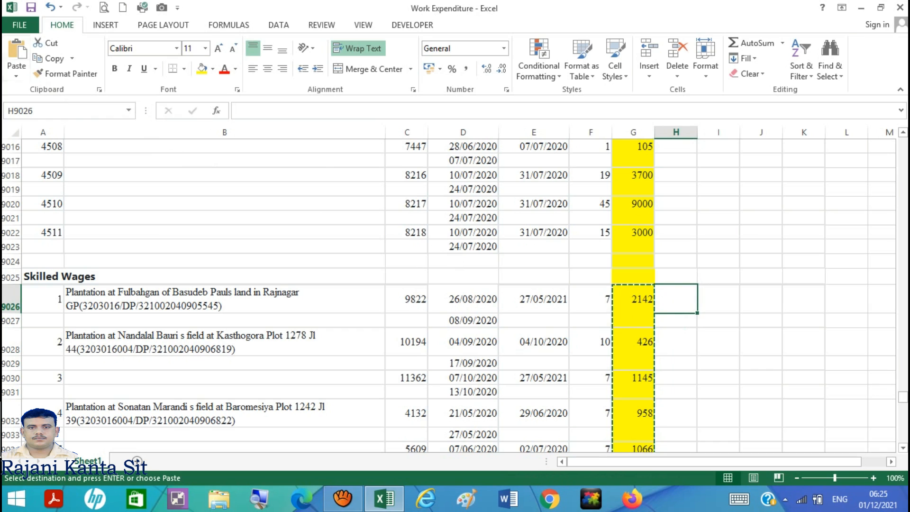
{"action": "left_click", "coordinate": [17, 50]}
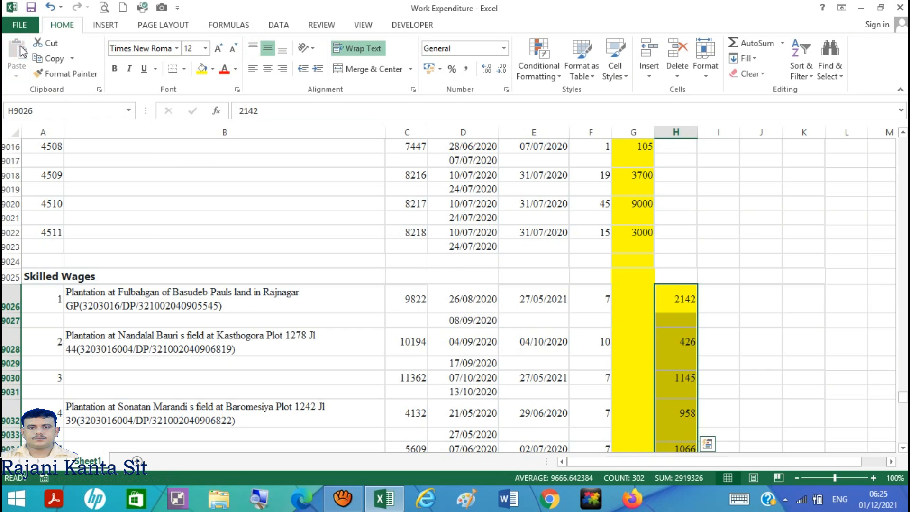
Replace the heading in H1 with Skilled Wages and fill column H with light green
{"action": "left_click", "coordinate": [640, 131]}
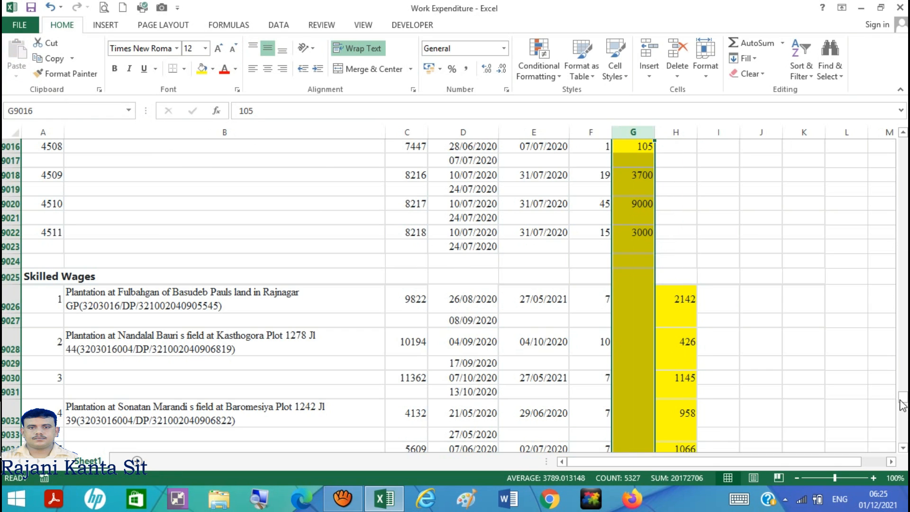
{"action": "left_click_drag", "start_coordinate": [902, 397], "coordinate": [903, 143]}
{"action": "left_click", "coordinate": [676, 176]}
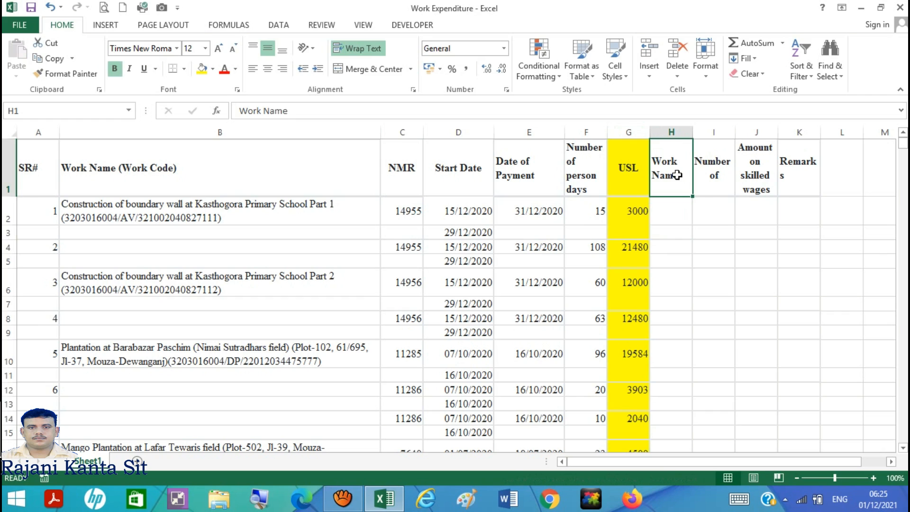
{"action": "type", "text": "Skilled Wages"}
{"action": "key", "text": "Tab"}
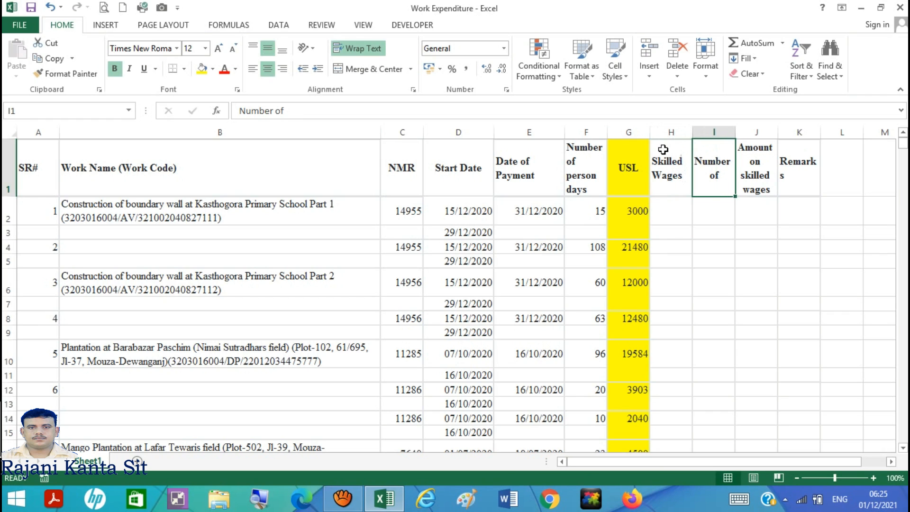
{"action": "left_click", "coordinate": [671, 132]}
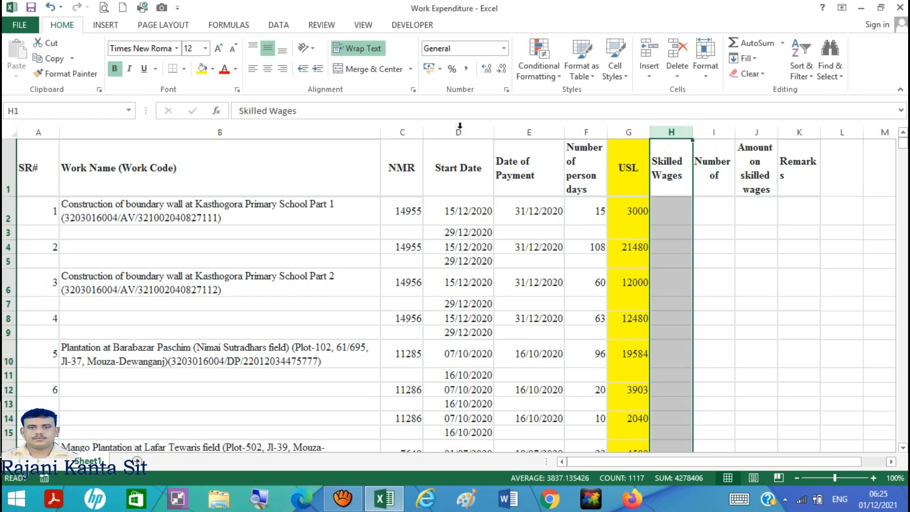
{"action": "left_click", "coordinate": [213, 70]}
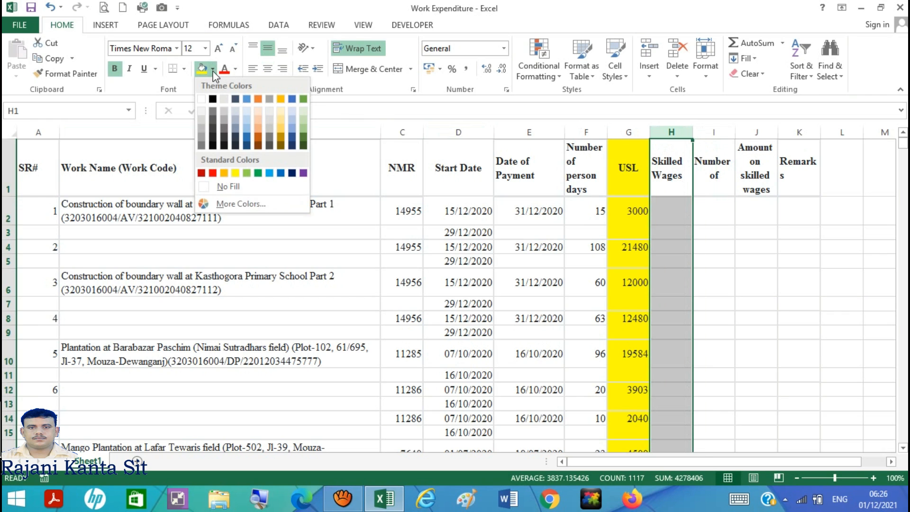
{"action": "left_click", "coordinate": [246, 173]}
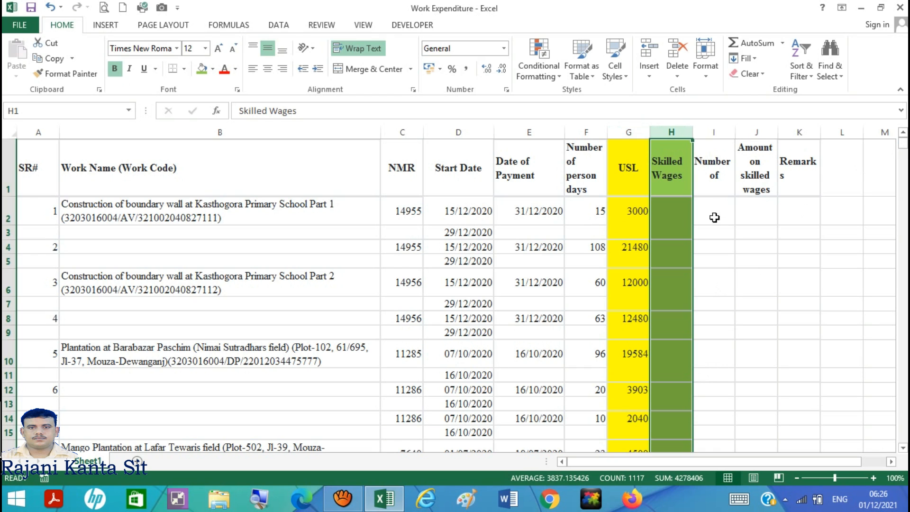
Clear the Unit Price and Quantity values in columns G and H of the Material Expenses section, from row 9634 through its Total row
{"action": "left_click", "coordinate": [715, 203]}
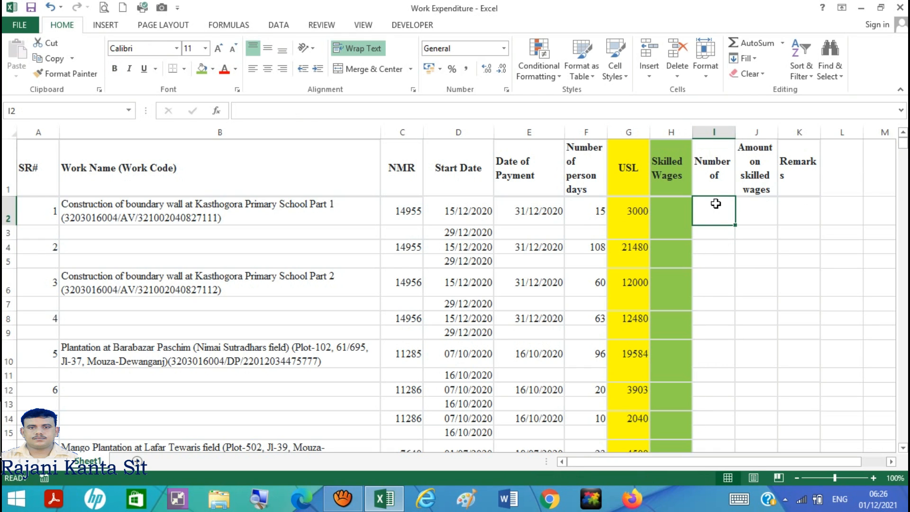
{"action": "key", "text": "ctrl+Down"}
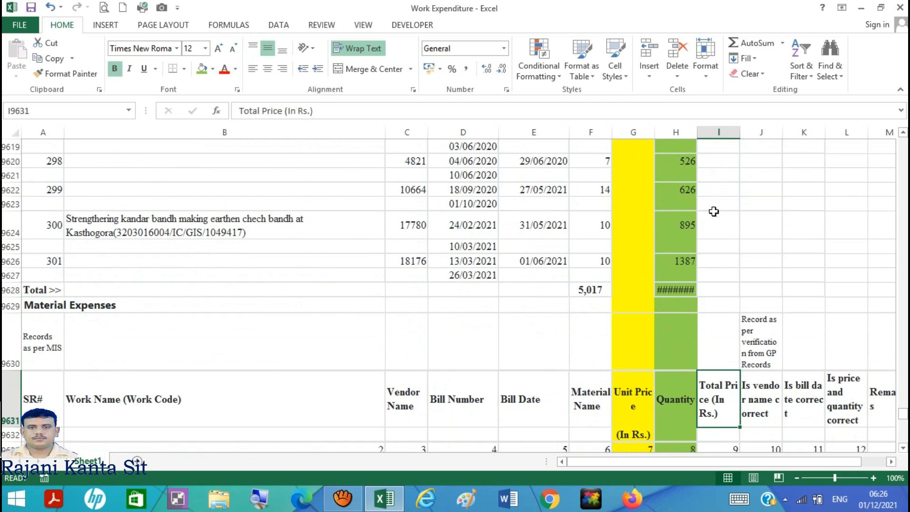
{"action": "scroll", "coordinate": [727, 233], "scroll_direction": "down", "scroll_amount": 1}
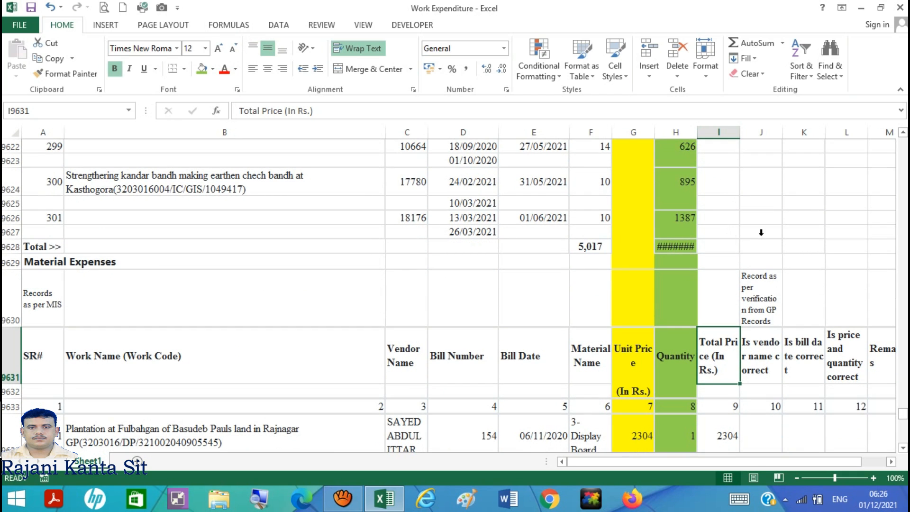
{"action": "scroll", "coordinate": [730, 240], "scroll_direction": "down", "scroll_amount": 1}
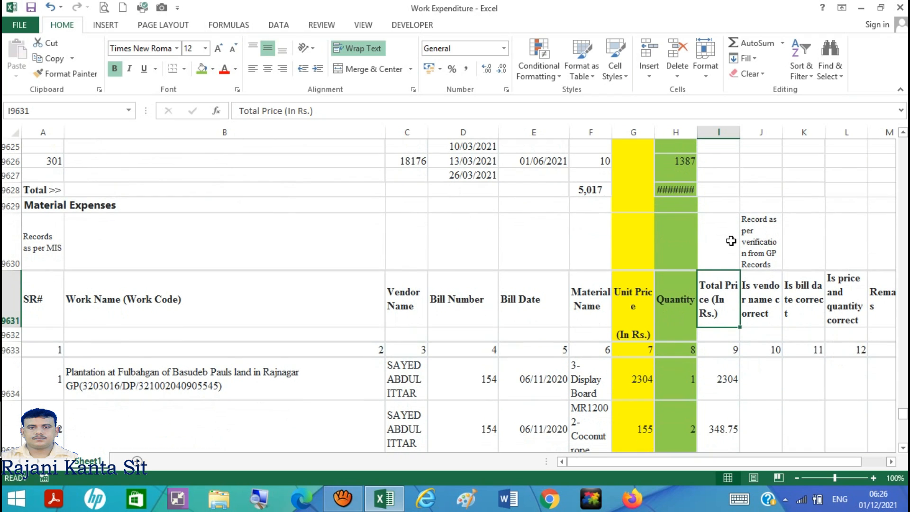
{"action": "left_click", "coordinate": [726, 381]}
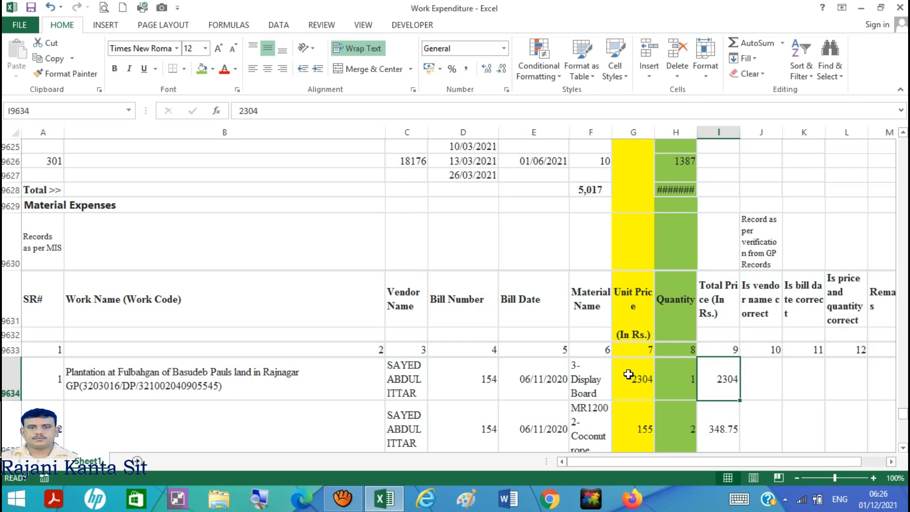
{"action": "left_click_drag", "start_coordinate": [635, 376], "coordinate": [659, 383]}
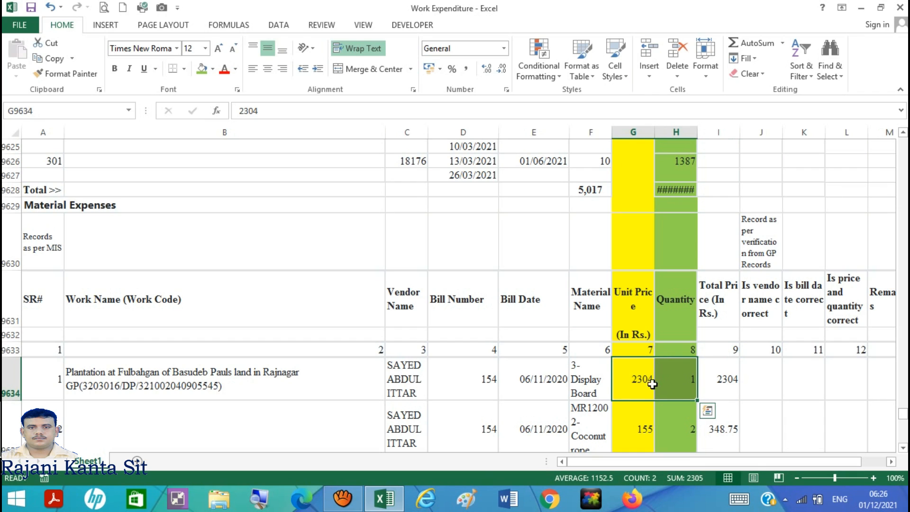
{"action": "left_click", "coordinate": [641, 379]}
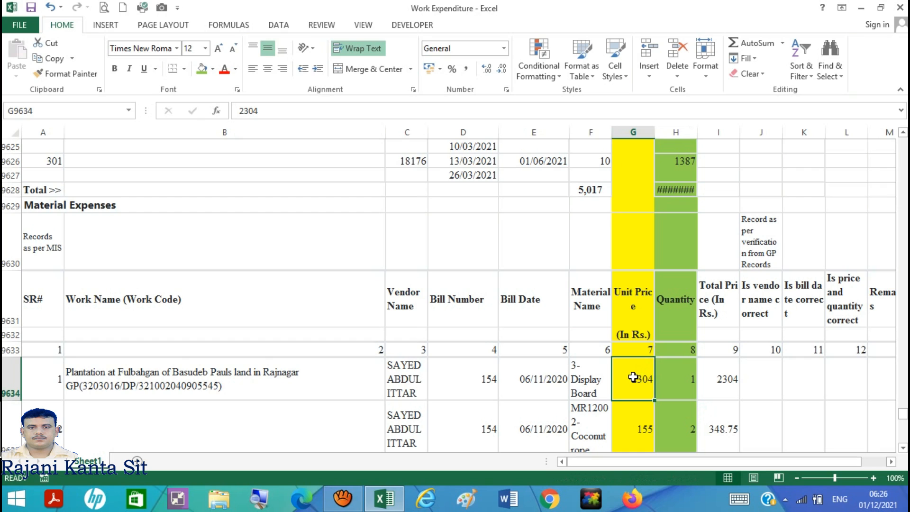
{"action": "left_click_drag", "start_coordinate": [635, 378], "coordinate": [668, 379]}
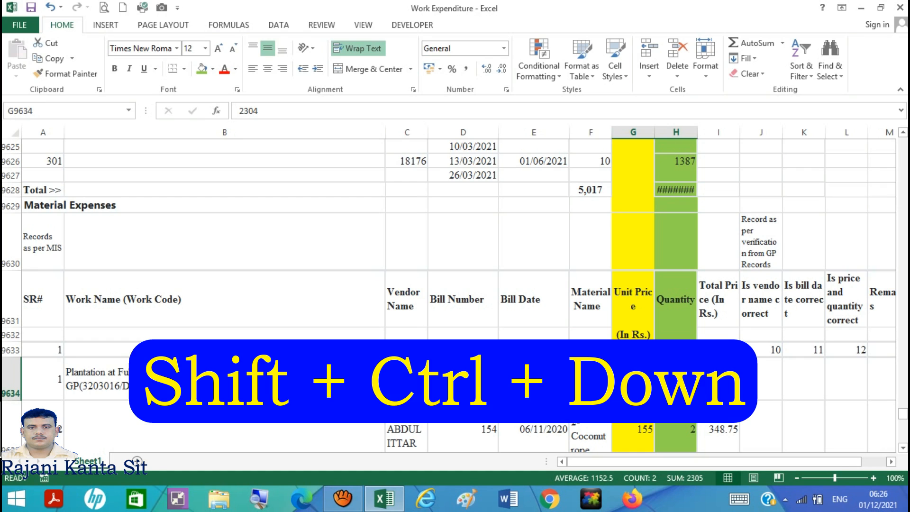
{"action": "key", "text": "ctrl+shift+Down"}
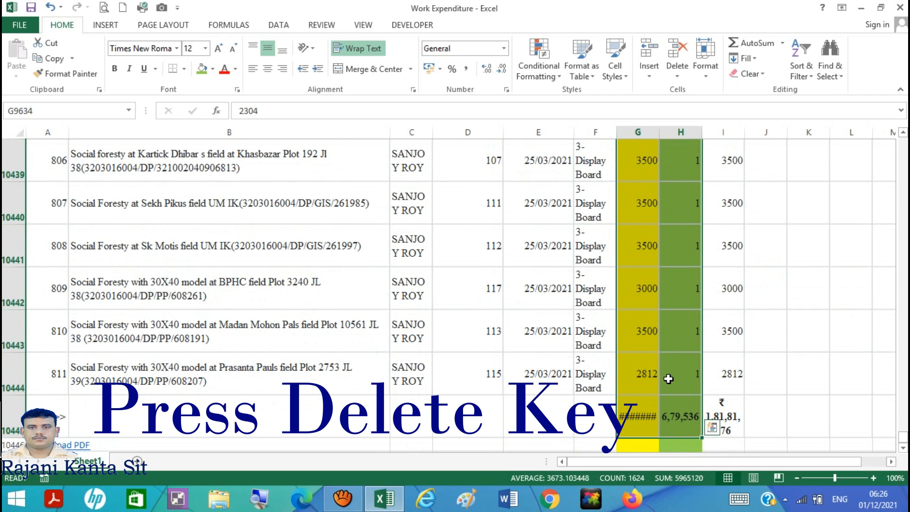
{"action": "key", "text": "Delete"}
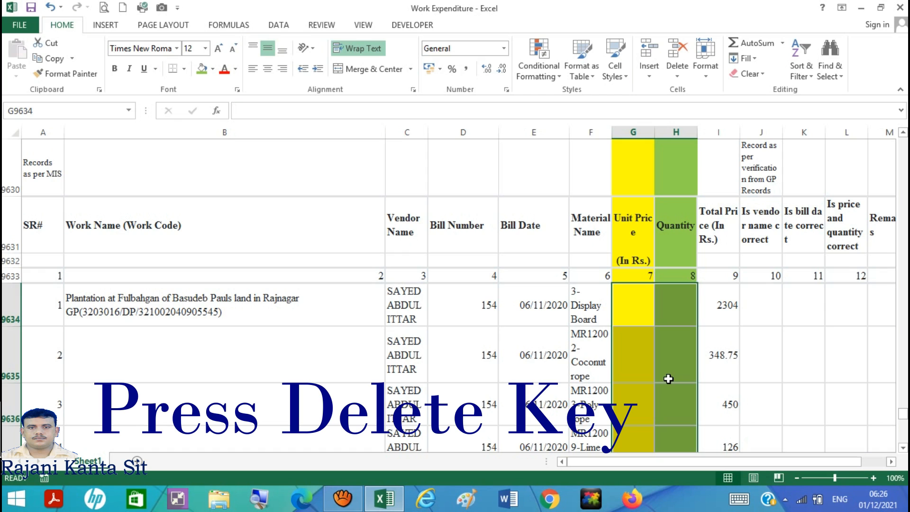
Delete rows 9628 to 9633, covering the skilled wages Total row and the Material Expenses title and heading rows
{"action": "scroll", "coordinate": [186, 263], "scroll_direction": "up", "scroll_amount": 1}
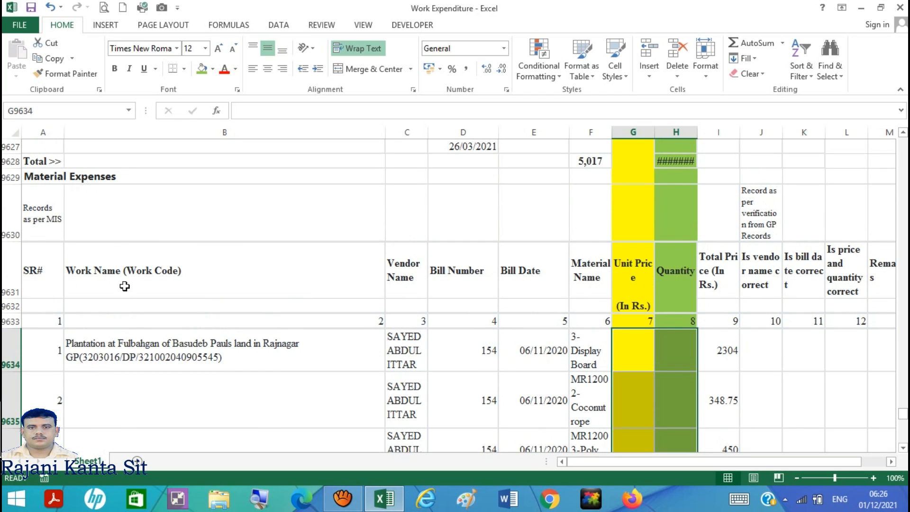
{"action": "left_click_drag", "start_coordinate": [14, 323], "coordinate": [45, 165]}
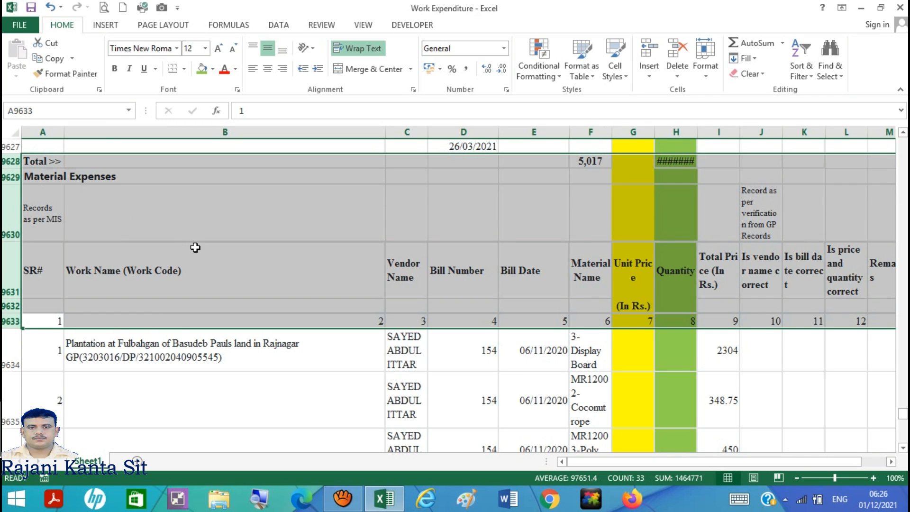
{"action": "scroll", "coordinate": [194, 246], "scroll_direction": "up", "scroll_amount": 1}
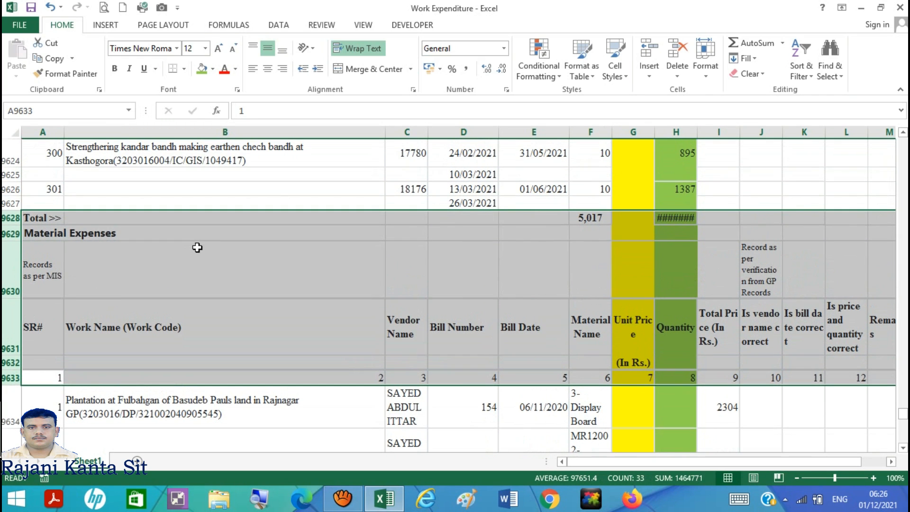
{"action": "right_click", "coordinate": [81, 252]}
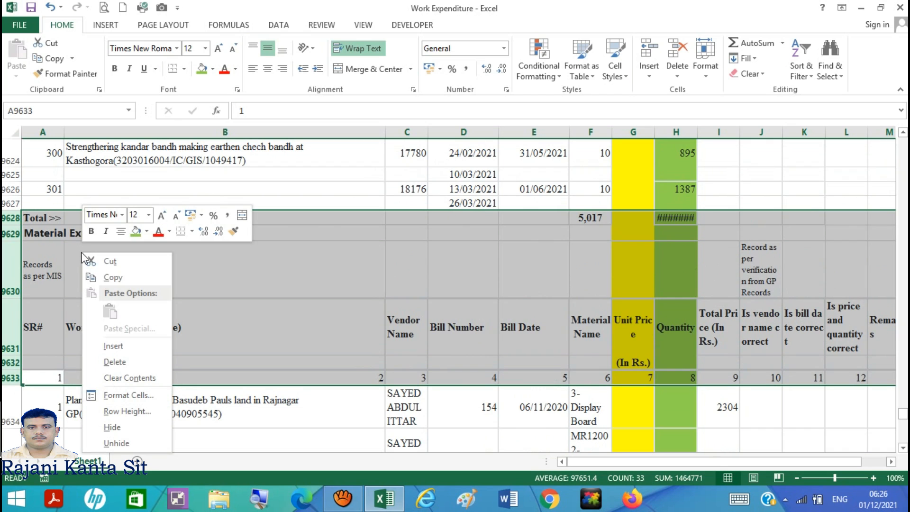
{"action": "left_click", "coordinate": [114, 362]}
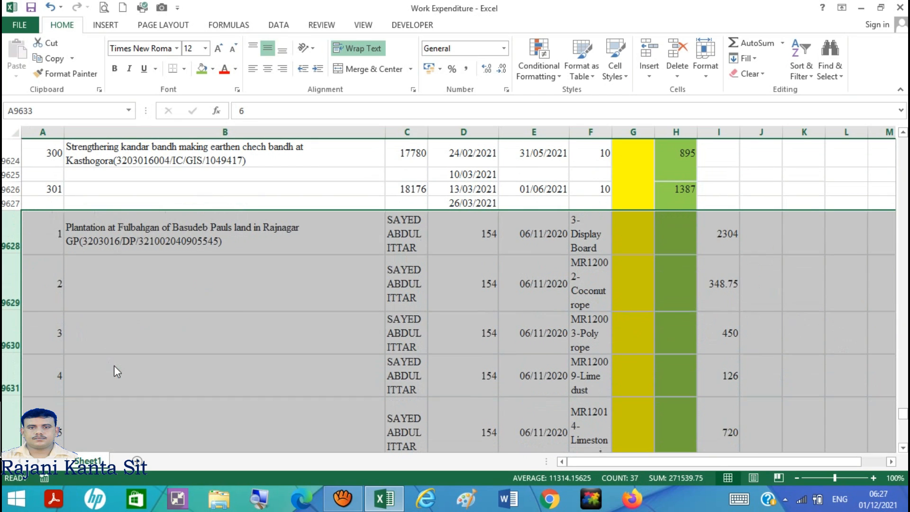
Fill column I, which holds the material total prices, with standard blue
{"action": "left_click", "coordinate": [718, 132]}
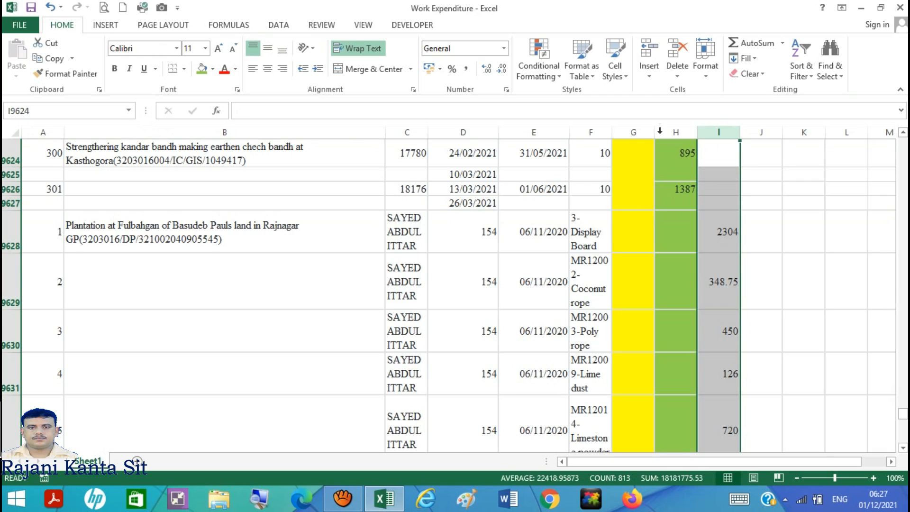
{"action": "left_click", "coordinate": [213, 70]}
{"action": "left_click", "coordinate": [283, 172]}
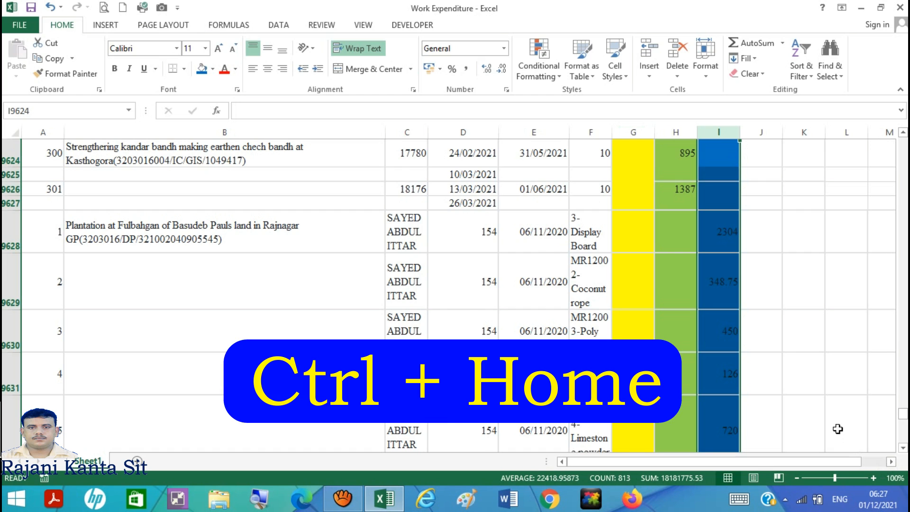
{"action": "key", "text": "ctrl+Home"}
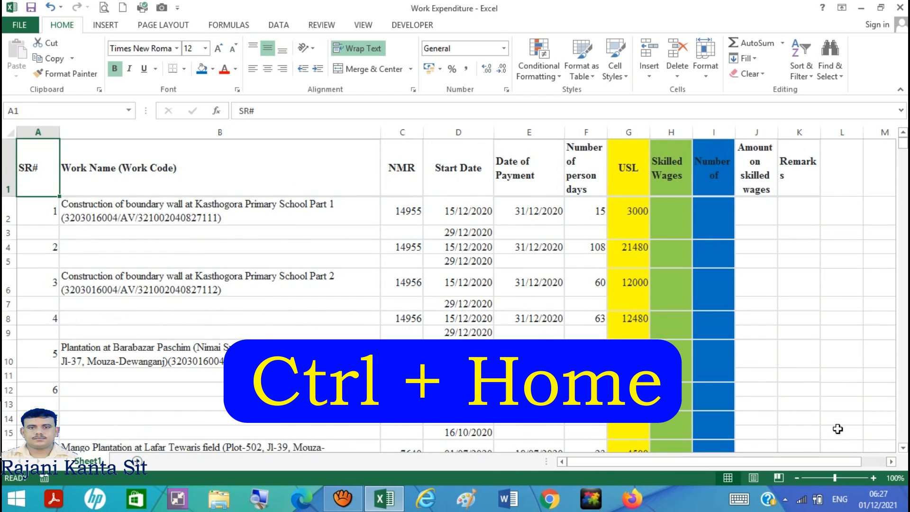
{"action": "left_click", "coordinate": [636, 132]}
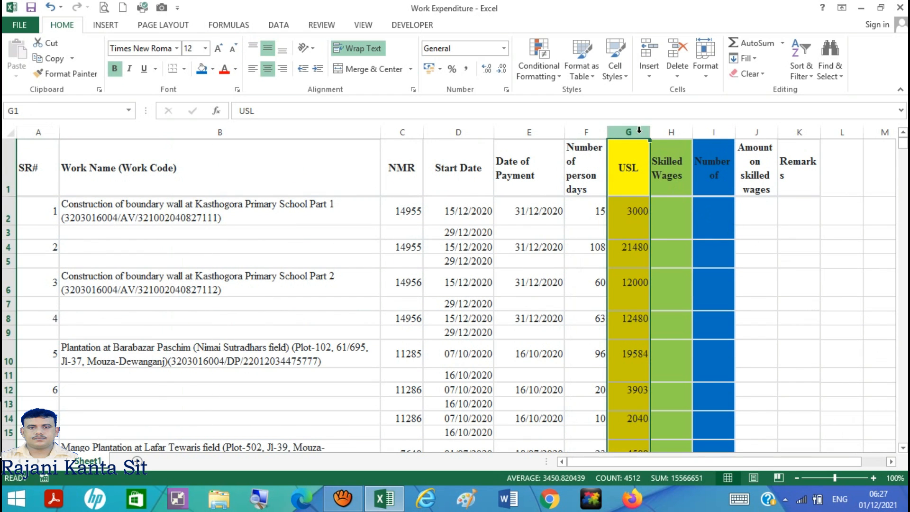
Replace the heading in I1 with Material Exp
{"action": "left_click", "coordinate": [676, 131]}
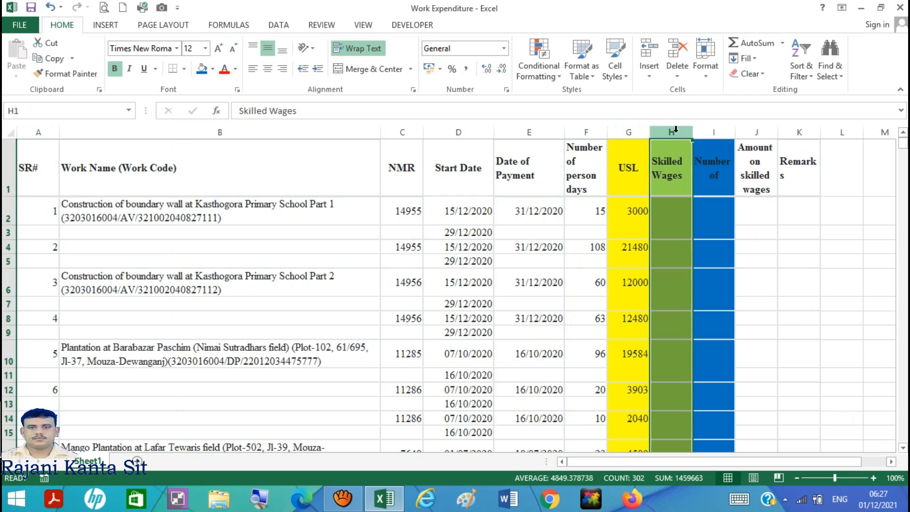
{"action": "left_click", "coordinate": [713, 159]}
{"action": "type", "text": "Material E"}
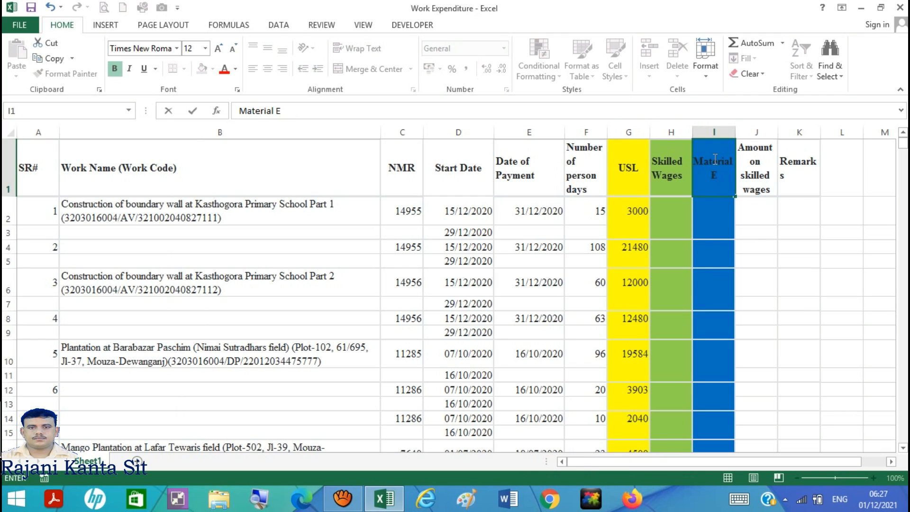
{"action": "type", "text": "xp"}
Delete columns J and K, headed Amount on skilled wages and Remarks
{"action": "left_click_drag", "start_coordinate": [756, 132], "coordinate": [800, 132]}
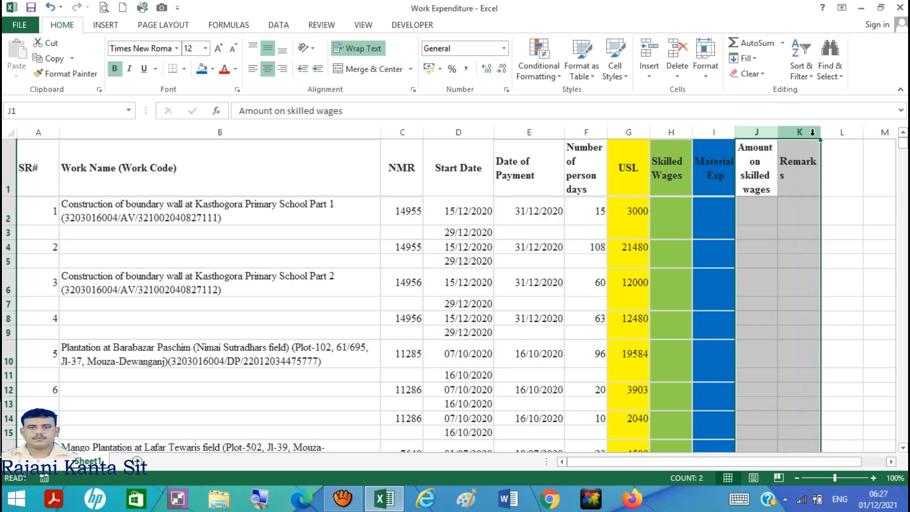
{"action": "right_click", "coordinate": [810, 132]}
{"action": "left_click", "coordinate": [773, 241]}
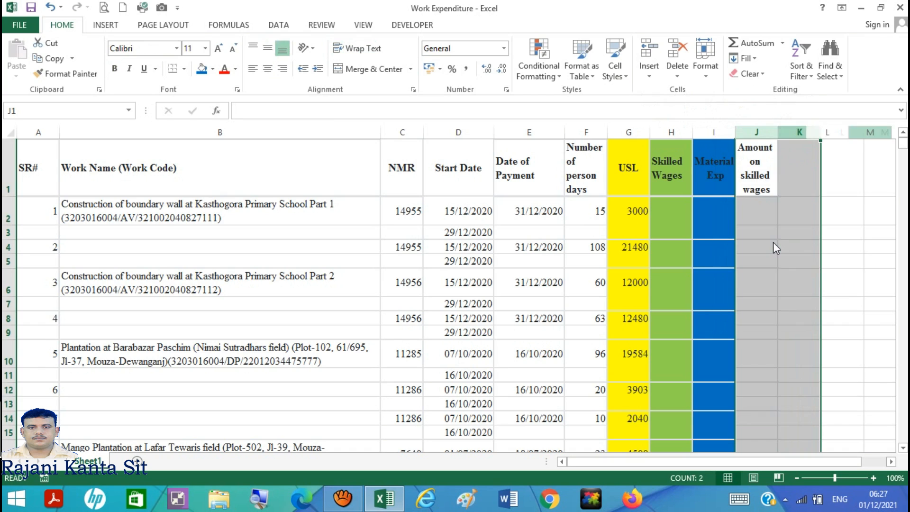
Delete columns C to F, covering NMR, Start Date, Date of Payment and Number of person days
{"action": "left_click", "coordinate": [592, 132]}
{"action": "left_click_drag", "start_coordinate": [591, 131], "coordinate": [415, 136]}
{"action": "right_click", "coordinate": [415, 131]}
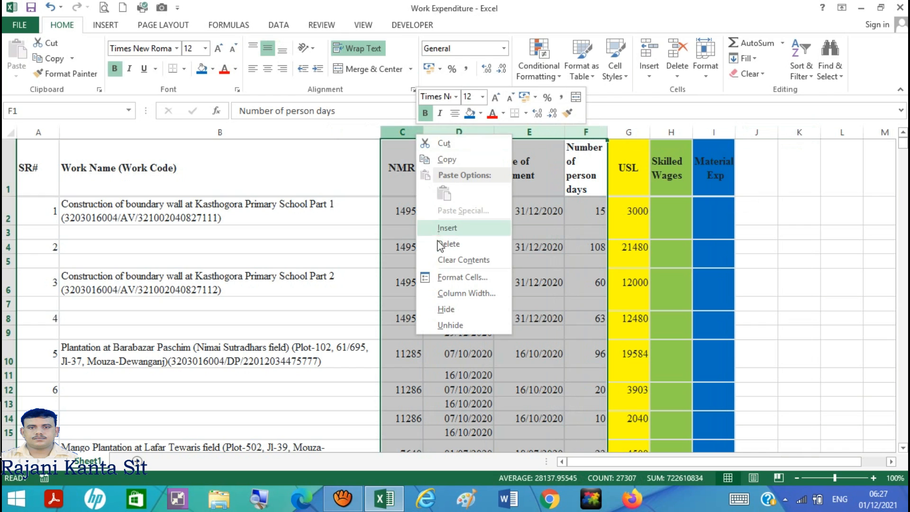
{"action": "left_click", "coordinate": [455, 243]}
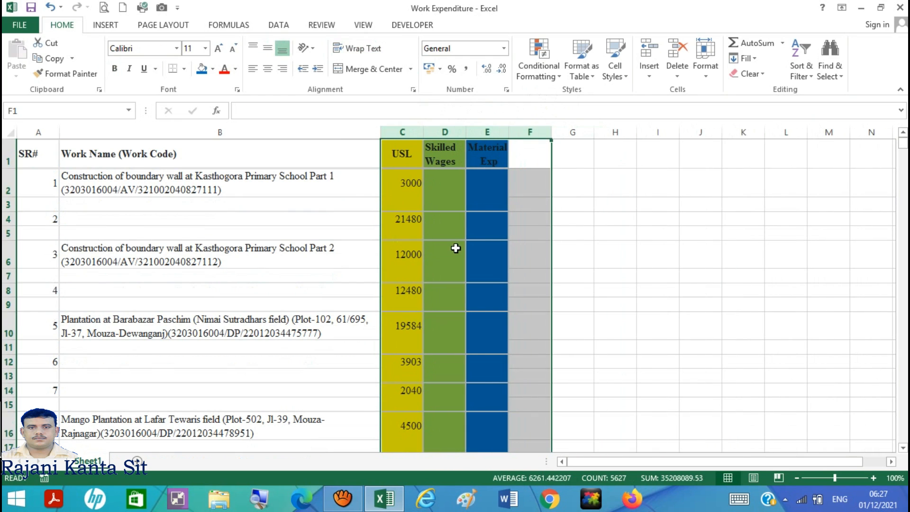
Delete rows 10439 to 10461, covering the material Total row and the web page footer below it
{"action": "key", "text": "ctrl+Home"}
{"action": "left_click", "coordinate": [488, 155]}
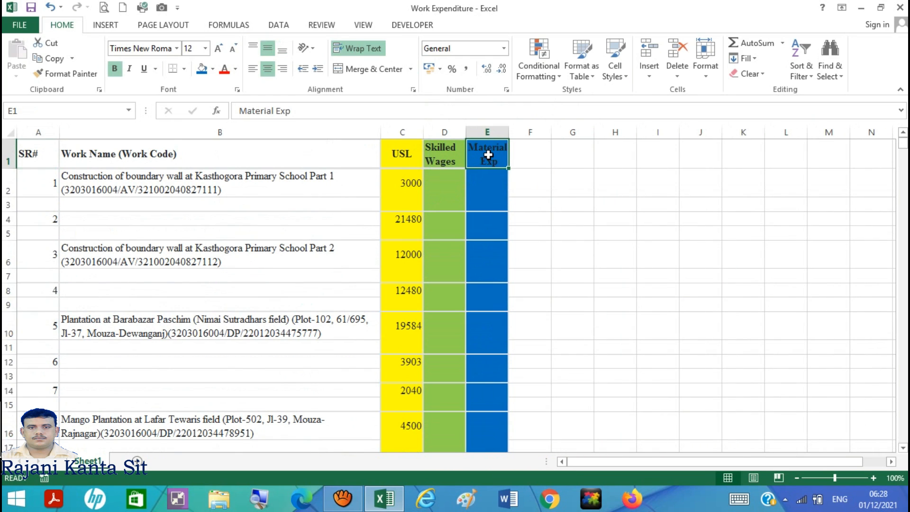
{"action": "key", "text": "ctrl+Down"}
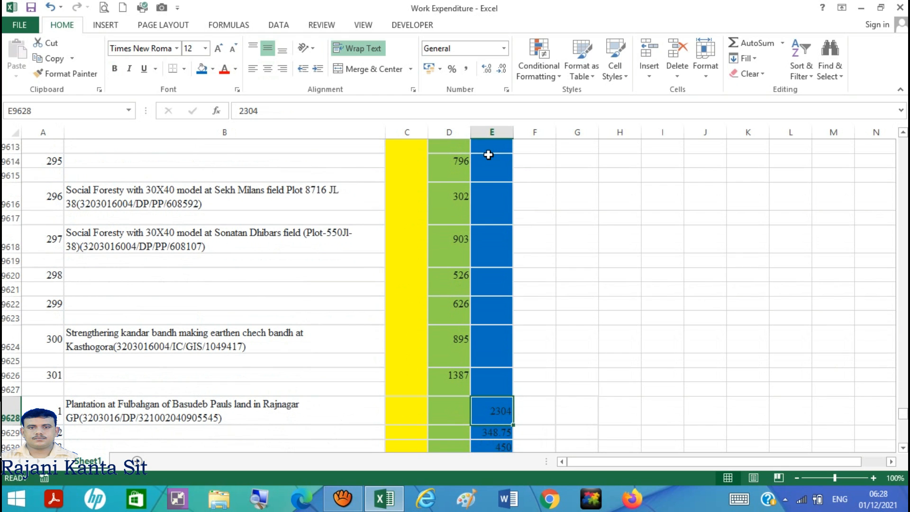
{"action": "key", "text": "ctrl+Down"}
{"action": "scroll", "coordinate": [488, 155], "scroll_direction": "down", "scroll_amount": 1}
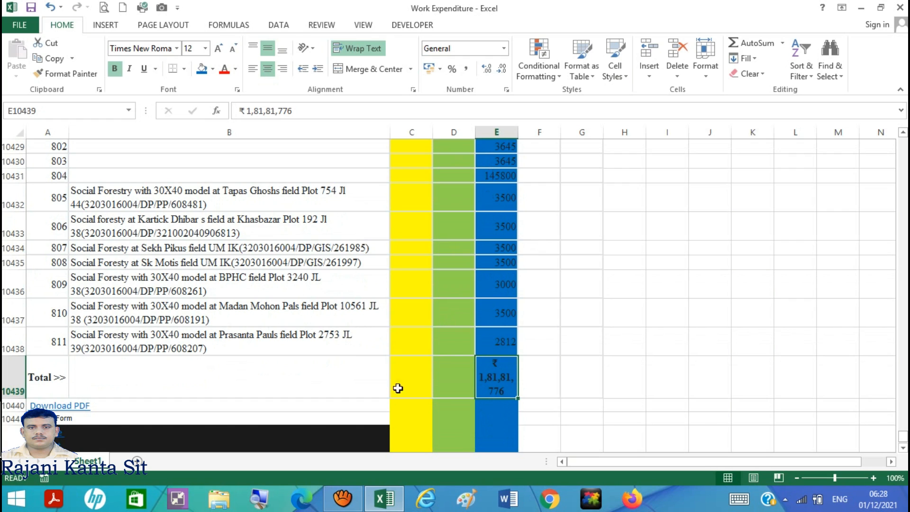
{"action": "left_click_drag", "start_coordinate": [11, 375], "coordinate": [54, 388]}
{"action": "right_click", "coordinate": [53, 308]}
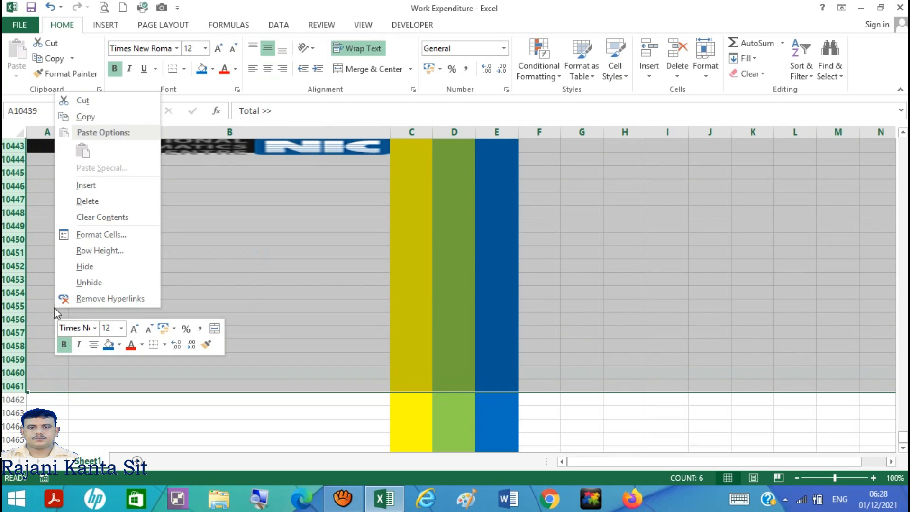
{"action": "left_click", "coordinate": [118, 203]}
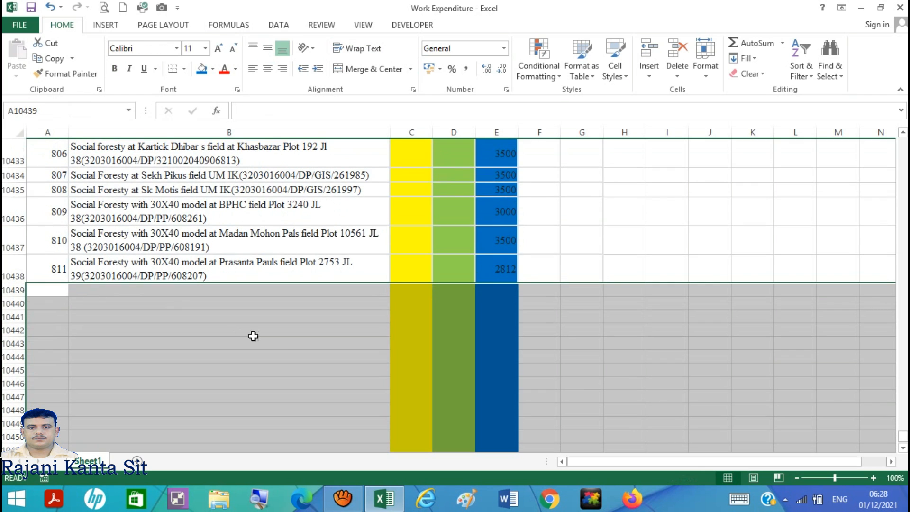
{"action": "left_click", "coordinate": [292, 345]}
Select the Work Name column cells from B1 down to the last used row, 10468, limited to column B
{"action": "key", "text": "ctrl+Home"}
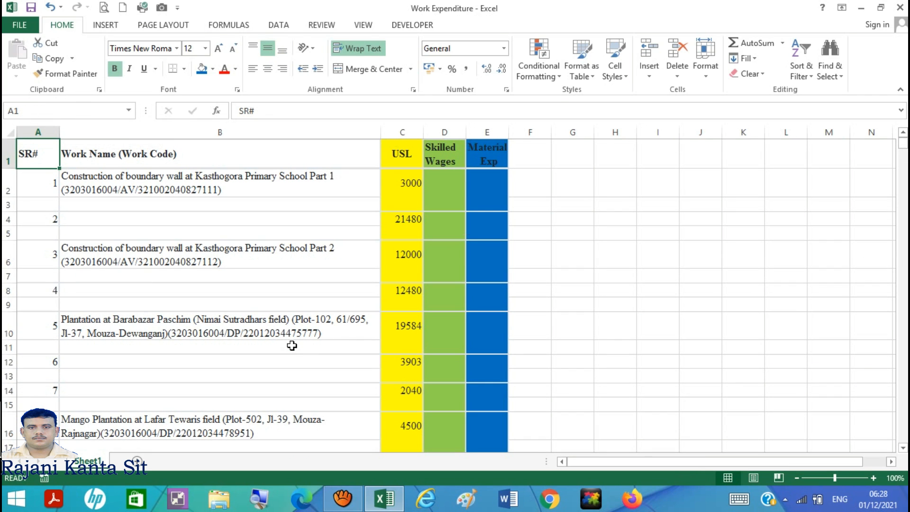
{"action": "left_click", "coordinate": [119, 151]}
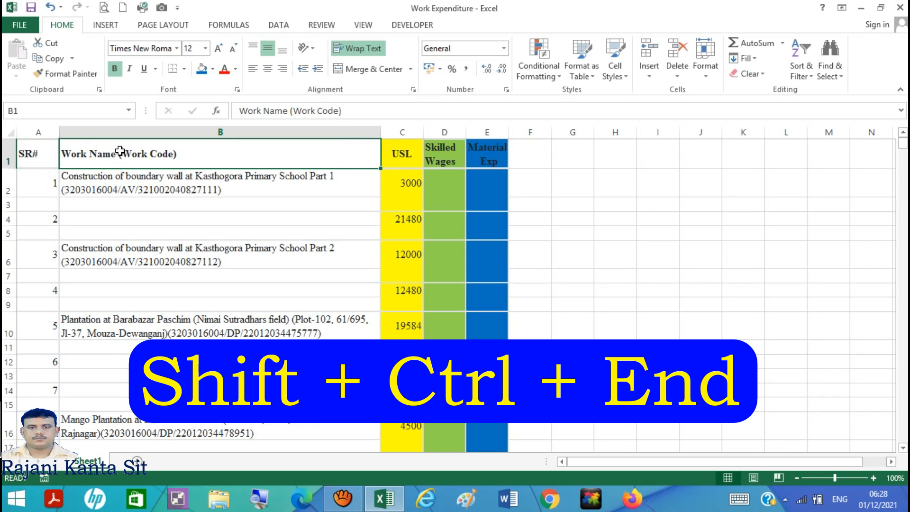
{"action": "key", "text": "ctrl+shift+End"}
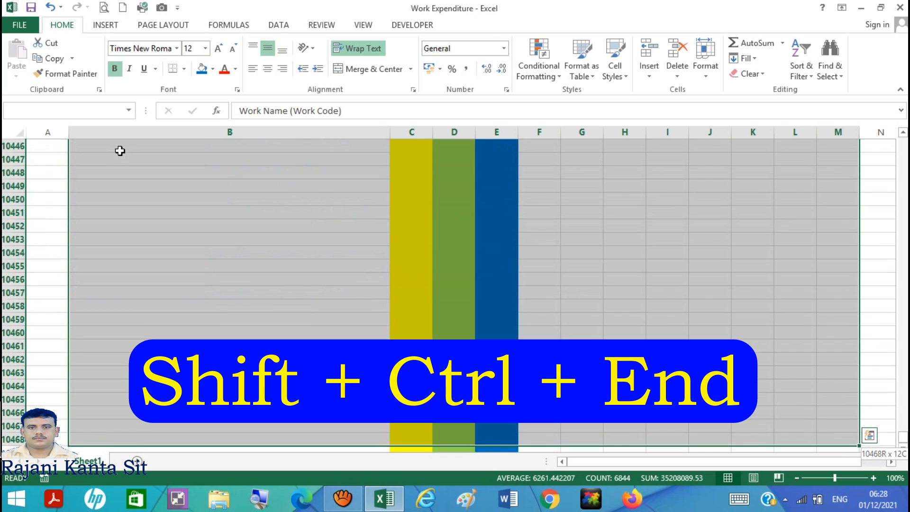
{"action": "key", "text": "shift+Left"}
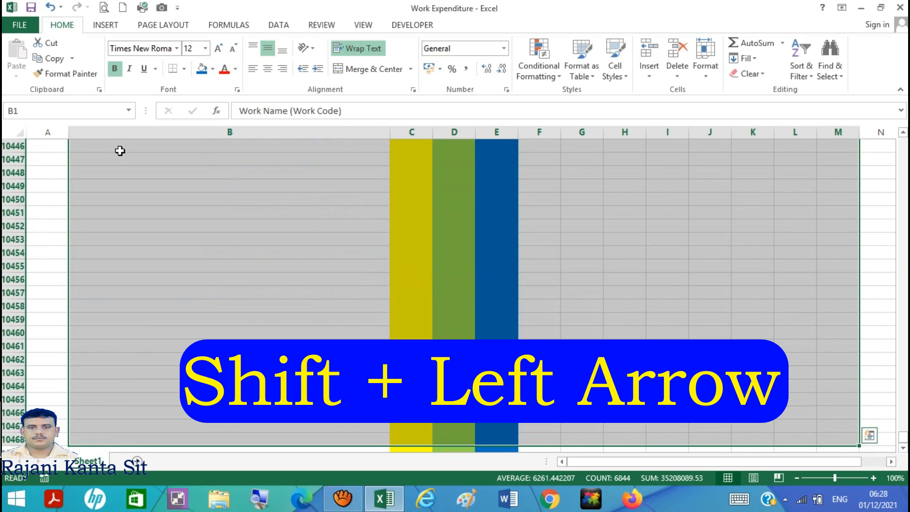
{"action": "key", "text": "shift+Left"}
{"action": "key", "text": "shift+Left"}
{"action": "key", "text": "shift+Left"}
{"action": "key", "text": "shift+Left"}
{"action": "key", "text": "shift+Left"}
{"action": "key", "text": "shift+Left"}
{"action": "key", "text": "shift+Left"}
{"action": "key", "text": "shift+Left"}
{"action": "key", "text": "shift+Left"}
{"action": "key", "text": "shift+Left"}
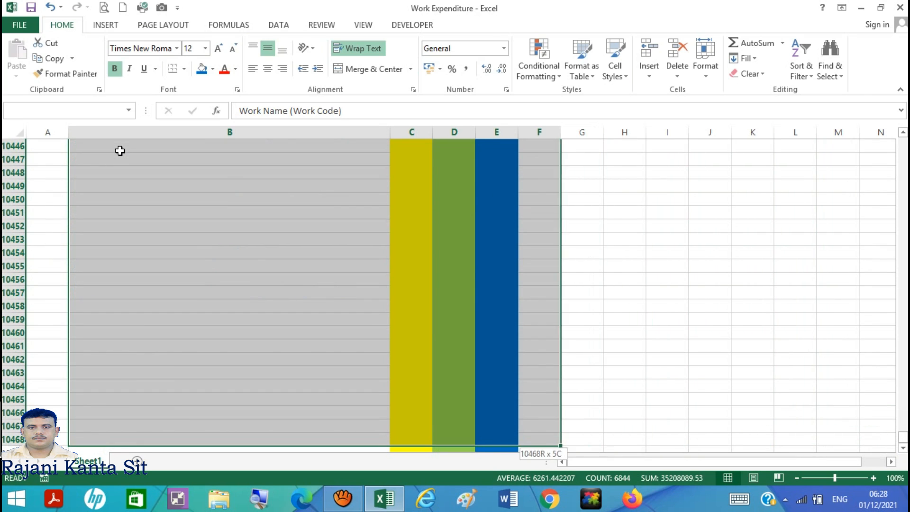
{"action": "key", "text": "shift+Left"}
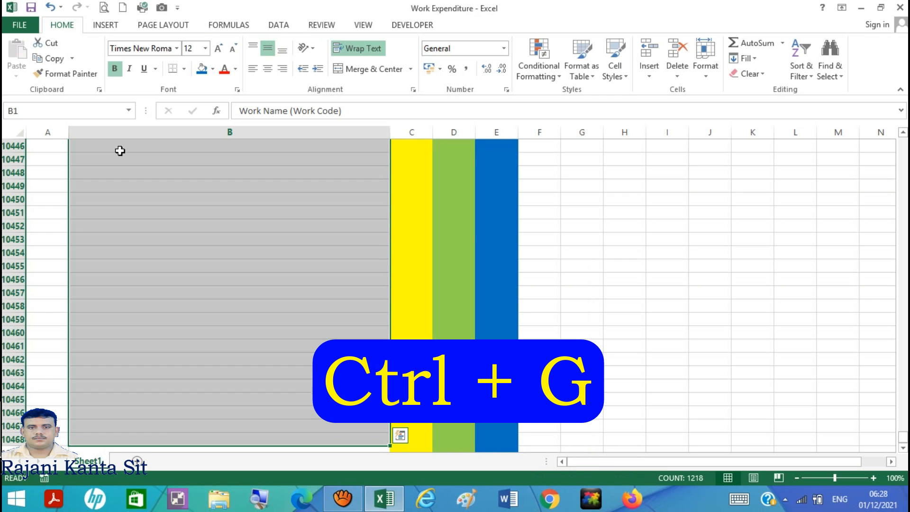
Find the blank cells in the selected range with Go To Special and fill them all with the relative formula =B2 for the work name above
{"action": "key", "text": "ctrl+g"}
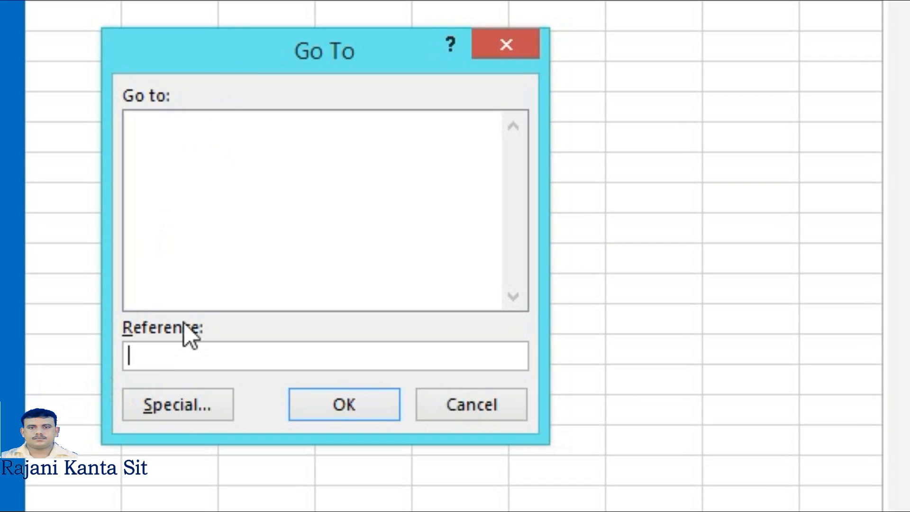
{"action": "left_click", "coordinate": [170, 413]}
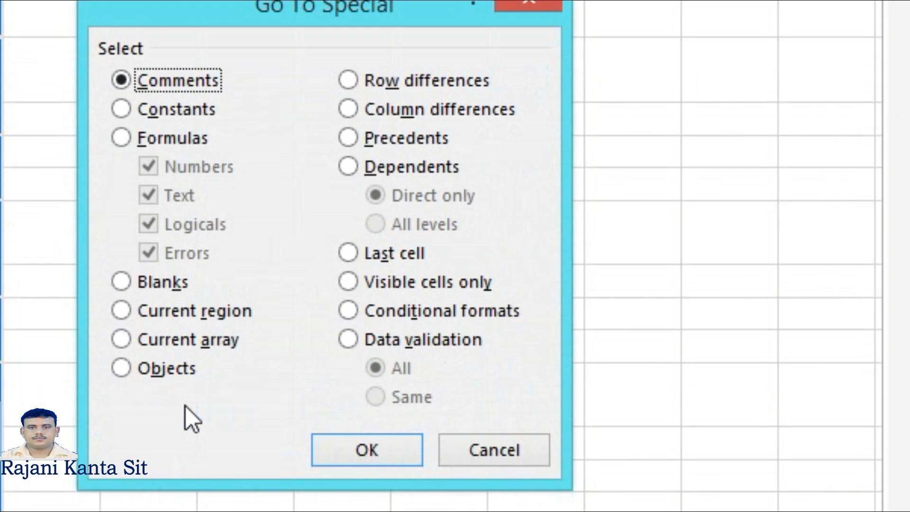
{"action": "left_click", "coordinate": [164, 285]}
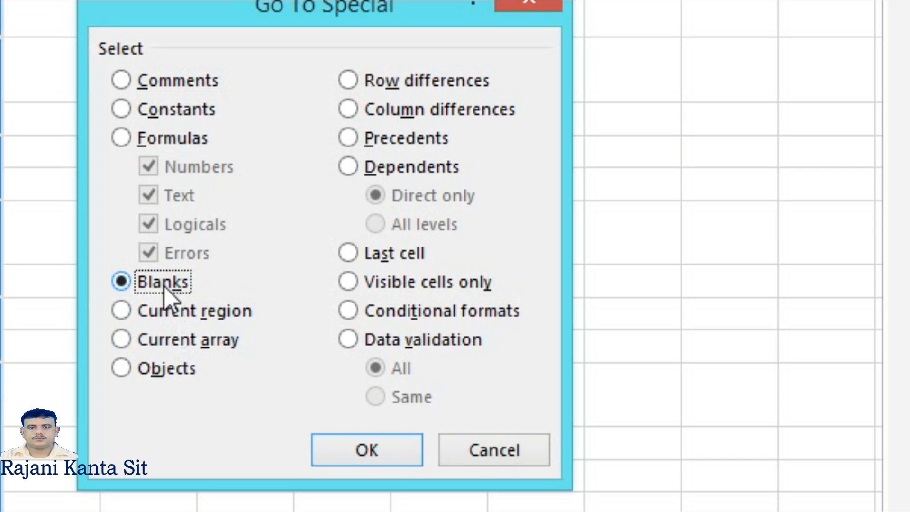
{"action": "left_click", "coordinate": [370, 451]}
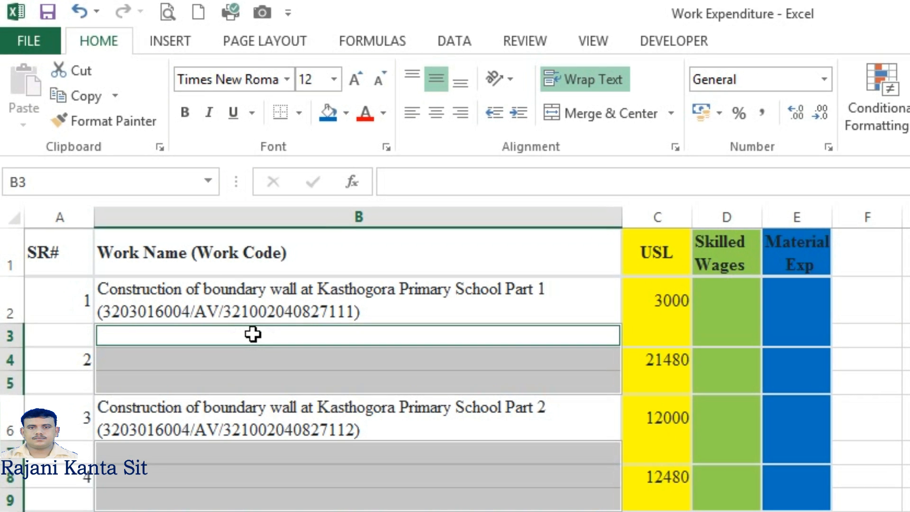
{"action": "type", "text": "="}
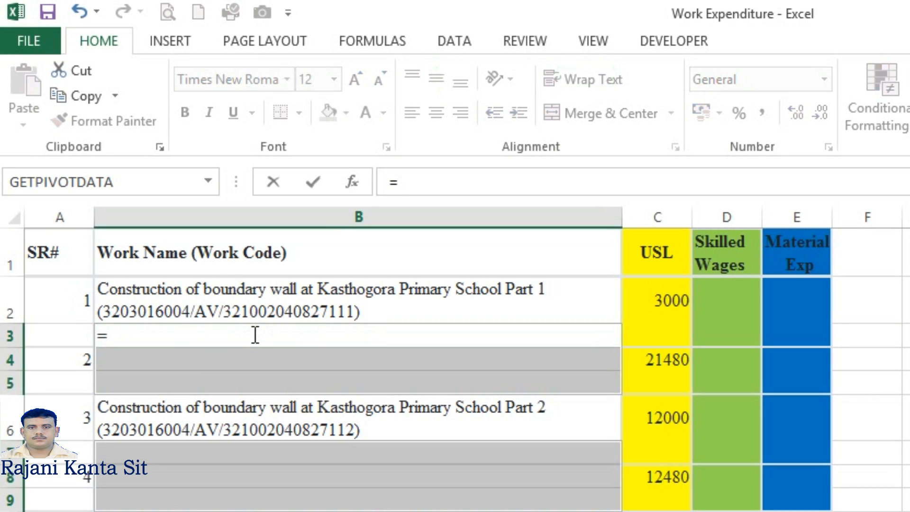
{"action": "left_click", "coordinate": [256, 295]}
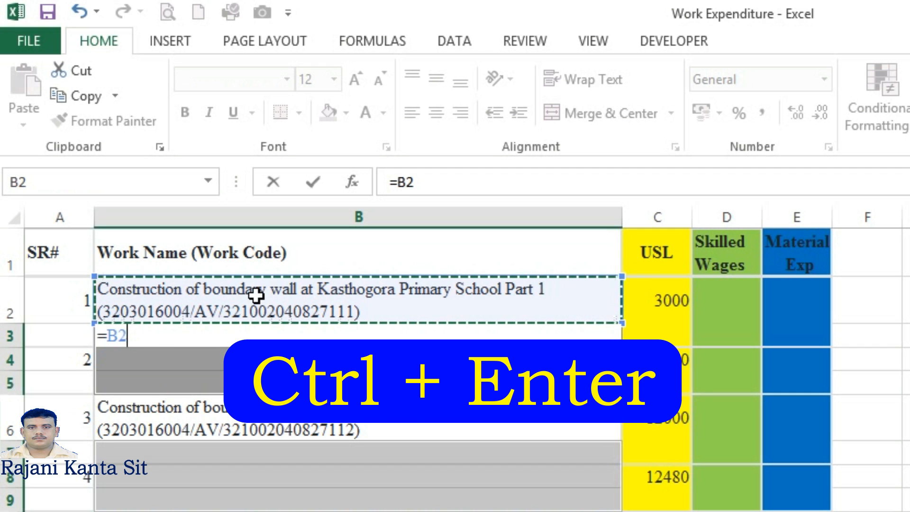
{"action": "key", "text": "ctrl+Return"}
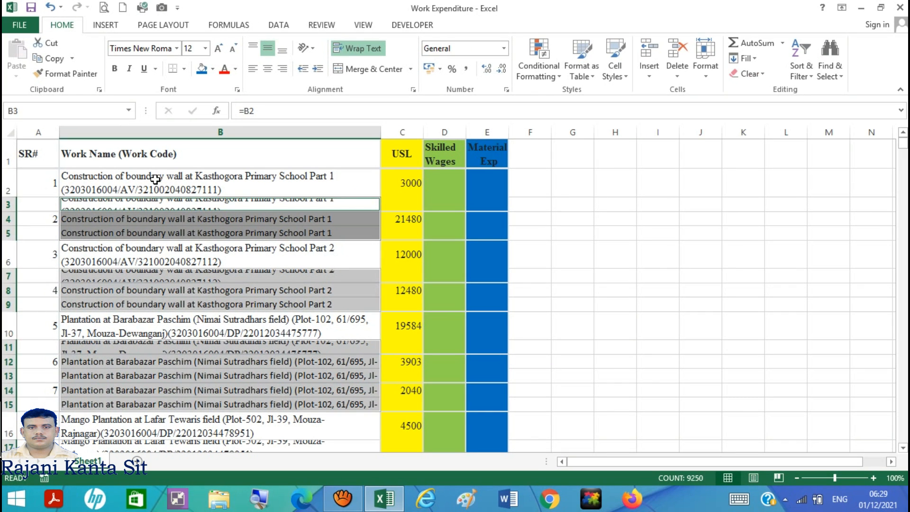
Convert the work names from B2 down to the end of column B into static values by copying and pasting values in place
{"action": "left_click", "coordinate": [155, 179]}
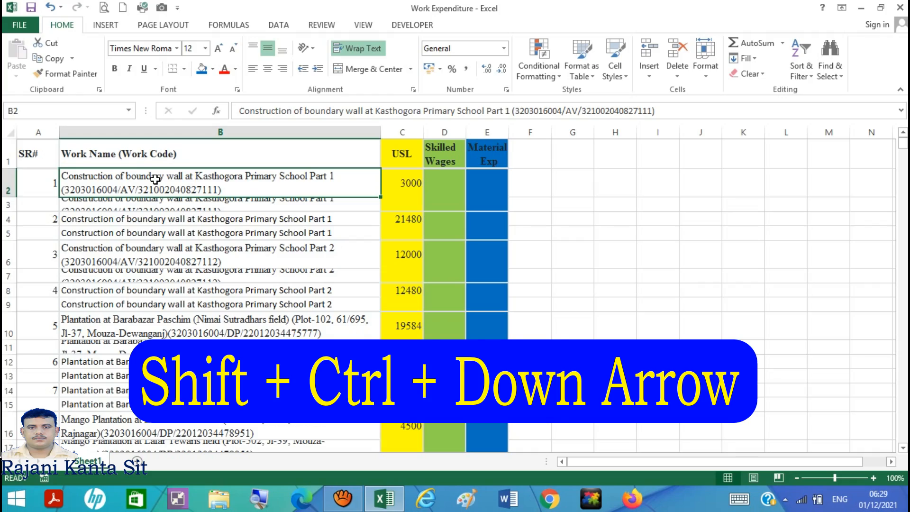
{"action": "key", "text": "ctrl+shift+Down"}
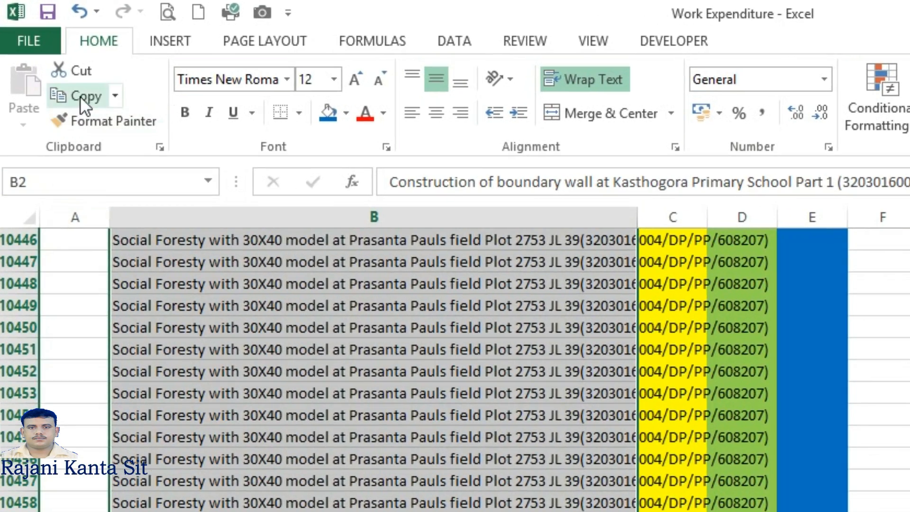
{"action": "left_click", "coordinate": [63, 76]}
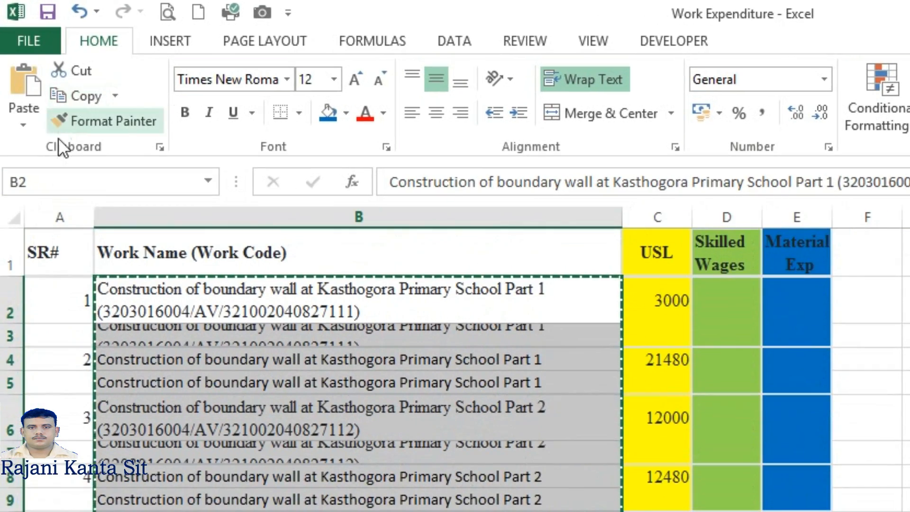
{"action": "left_click", "coordinate": [24, 127]}
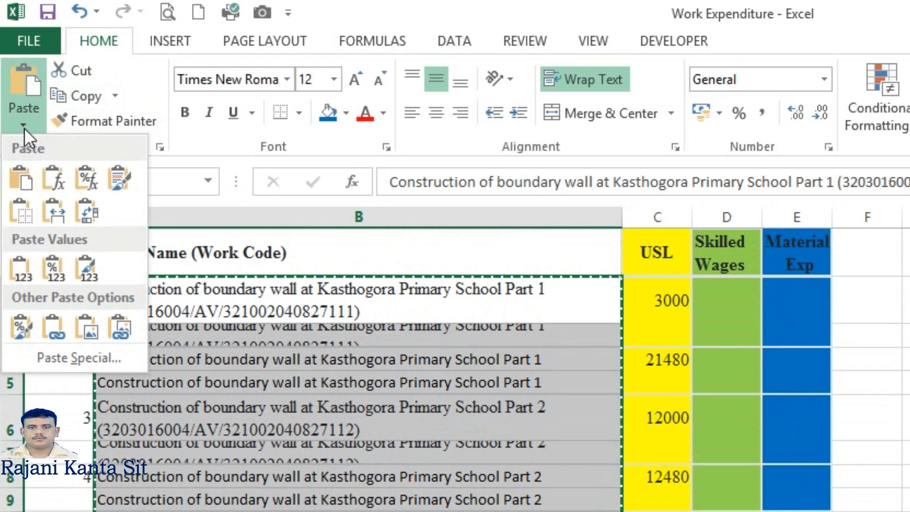
{"action": "left_click", "coordinate": [24, 268]}
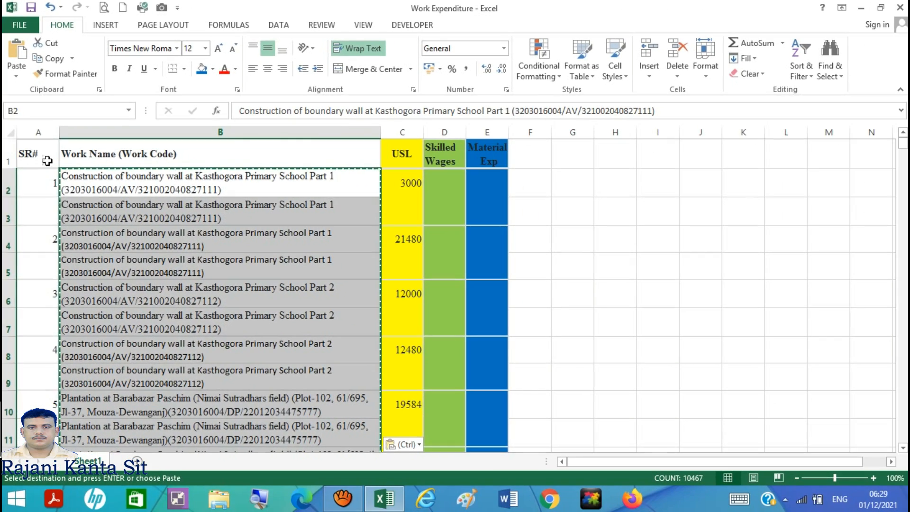
Create a PivotTable on a new worksheet from Sheet1 range A1:E10468 and place the Work Name (Work Code) field in Rows
{"action": "left_click", "coordinate": [46, 160]}
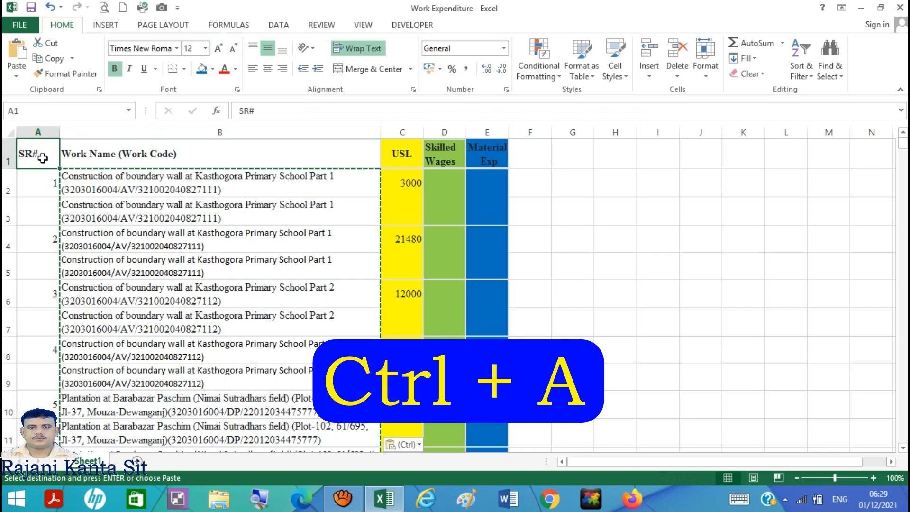
{"action": "key", "text": "ctrl+a"}
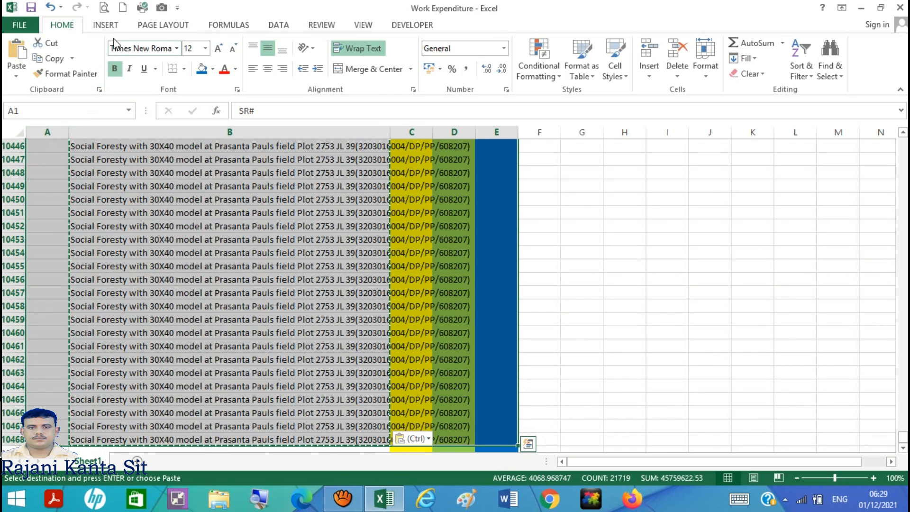
{"action": "left_click", "coordinate": [111, 24]}
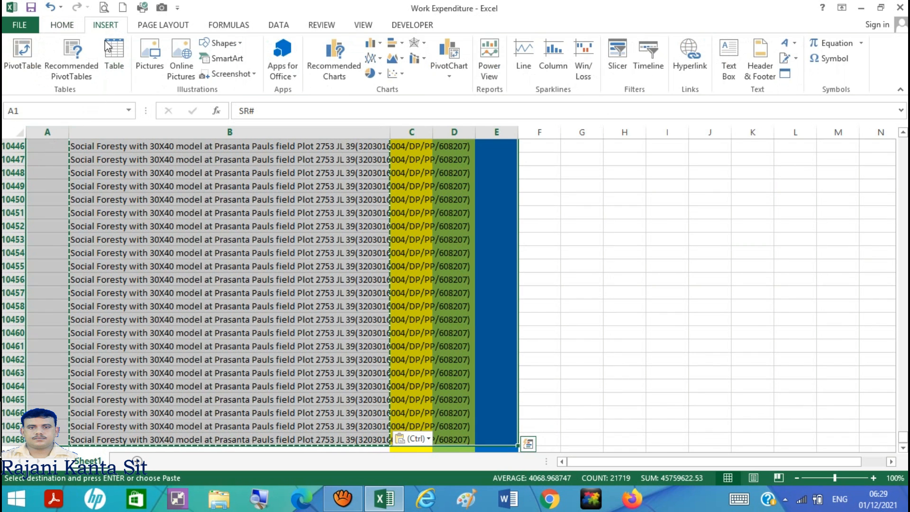
{"action": "left_click", "coordinate": [24, 56]}
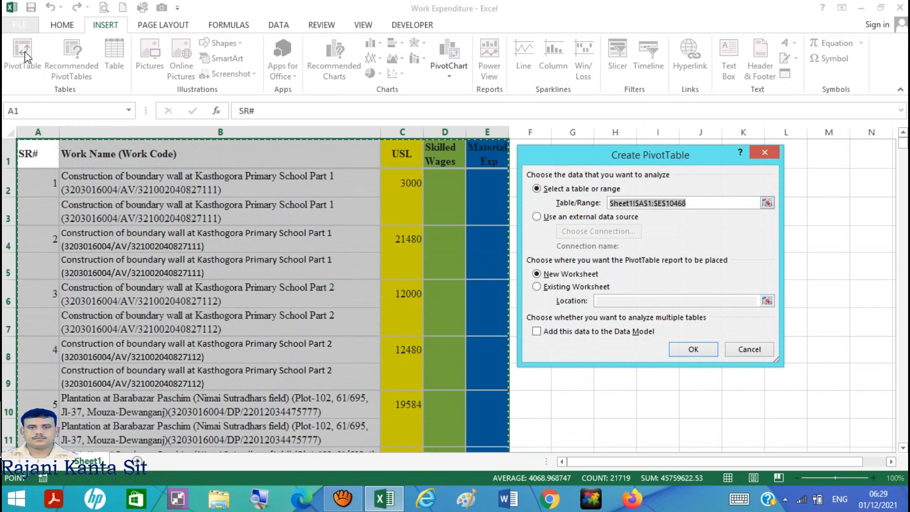
{"action": "left_click", "coordinate": [691, 349]}
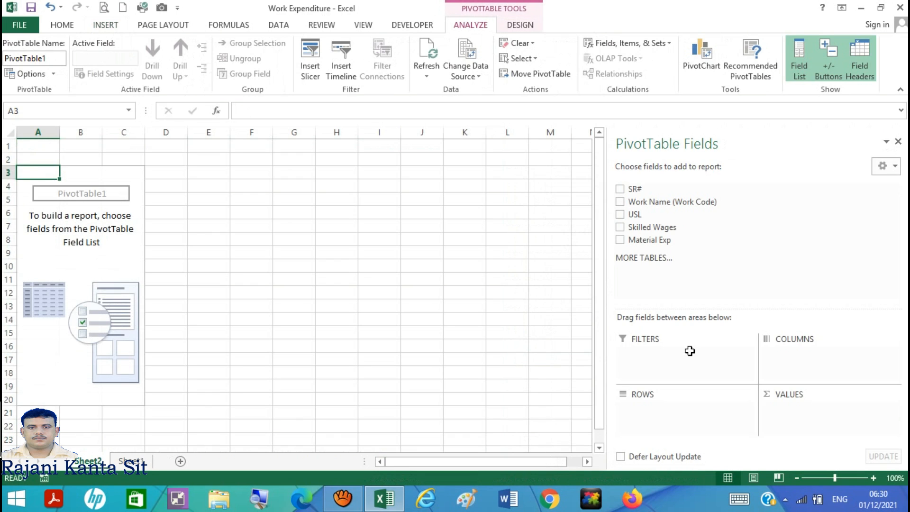
{"action": "left_click_drag", "start_coordinate": [619, 144], "coordinate": [591, 386]}
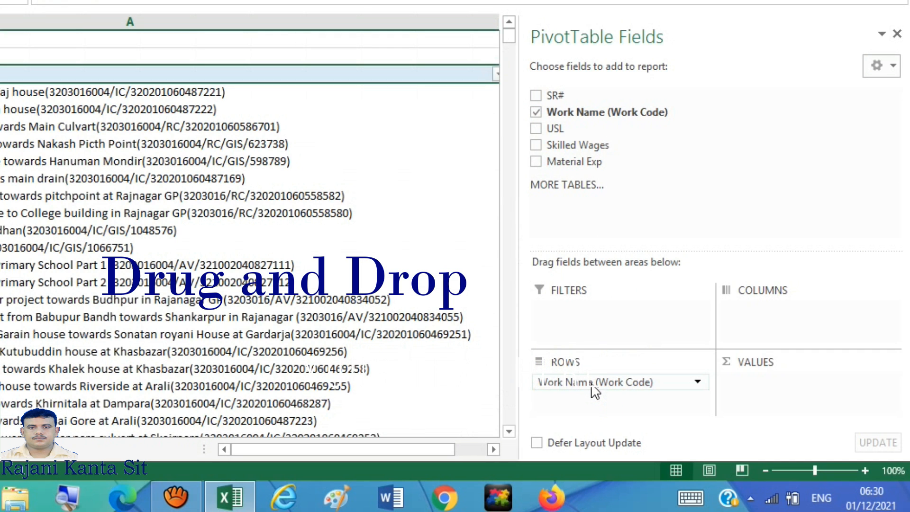
Add the Material Exp, Skilled Wages and USL fields to the PivotTable's Values area, with USL first and Material Exp last
{"action": "left_click_drag", "start_coordinate": [592, 160], "coordinate": [752, 386]}
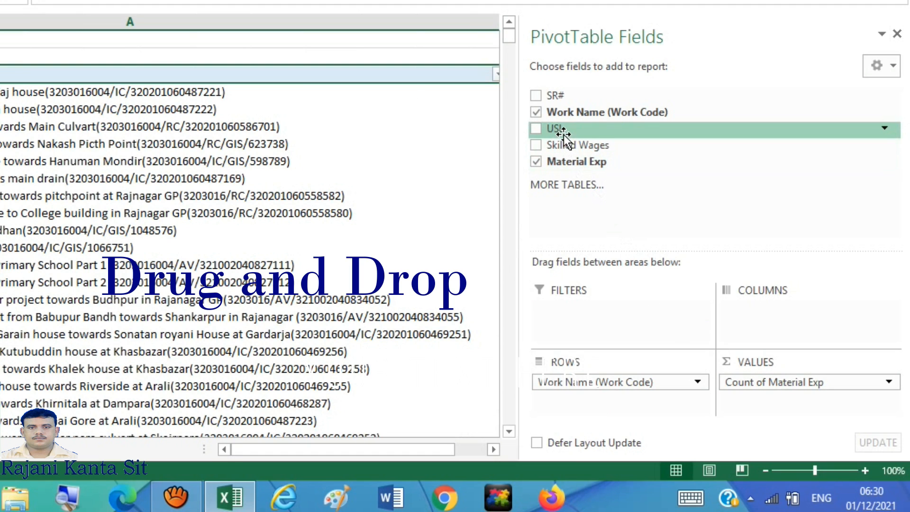
{"action": "left_click_drag", "start_coordinate": [564, 145], "coordinate": [748, 382]}
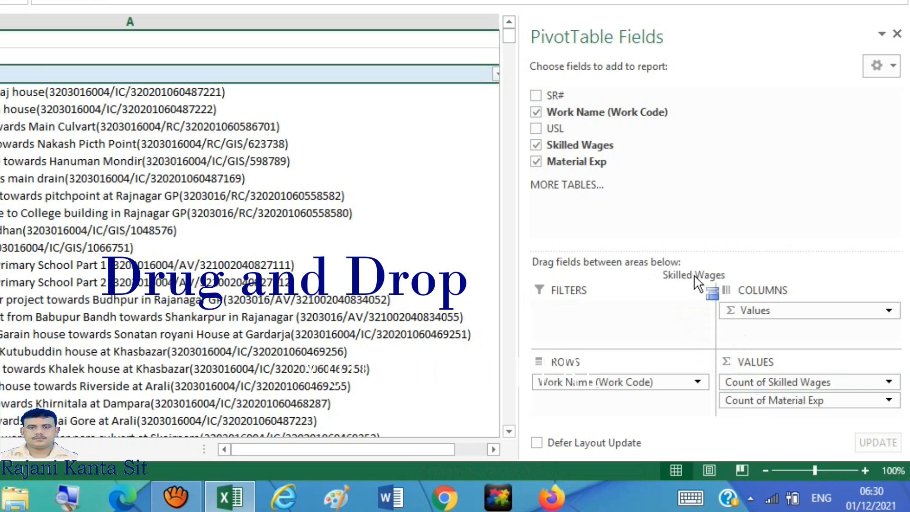
{"action": "left_click_drag", "start_coordinate": [556, 128], "coordinate": [754, 386]}
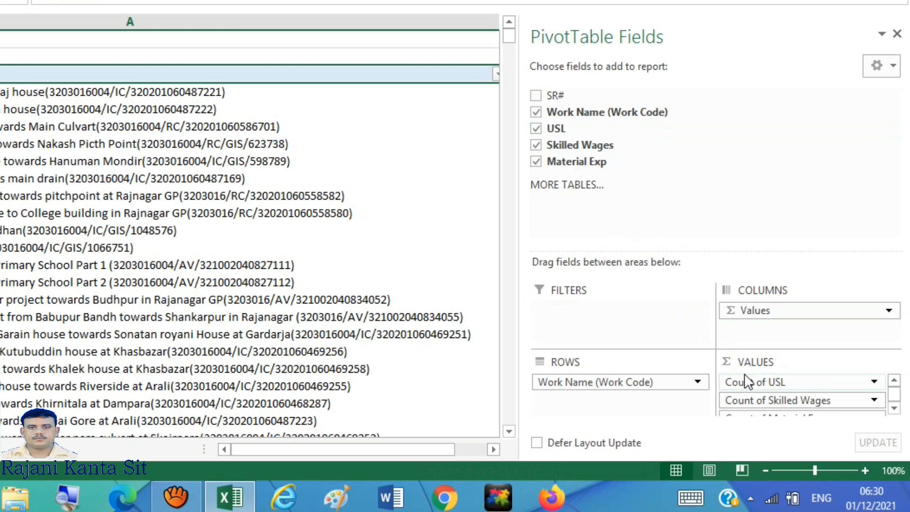
Enlarge the field areas to show all value fields and summarize the USL field by Sum
{"action": "left_click_drag", "start_coordinate": [759, 251], "coordinate": [756, 161]}
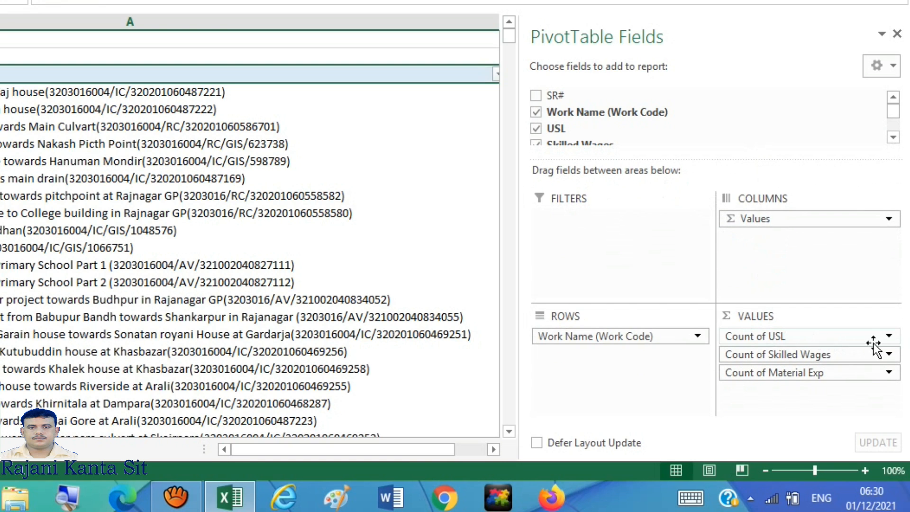
{"action": "left_click", "coordinate": [888, 337]}
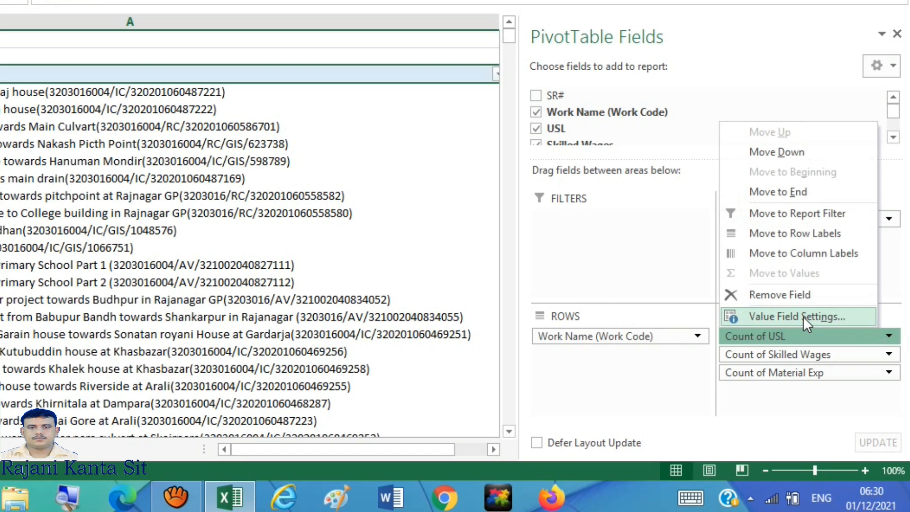
{"action": "left_click", "coordinate": [802, 316]}
{"action": "left_click", "coordinate": [457, 197]}
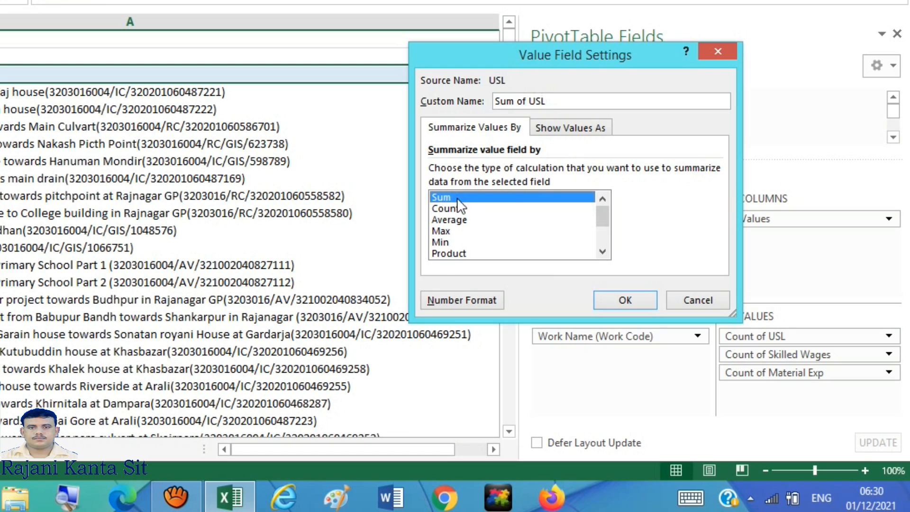
{"action": "left_click", "coordinate": [623, 297]}
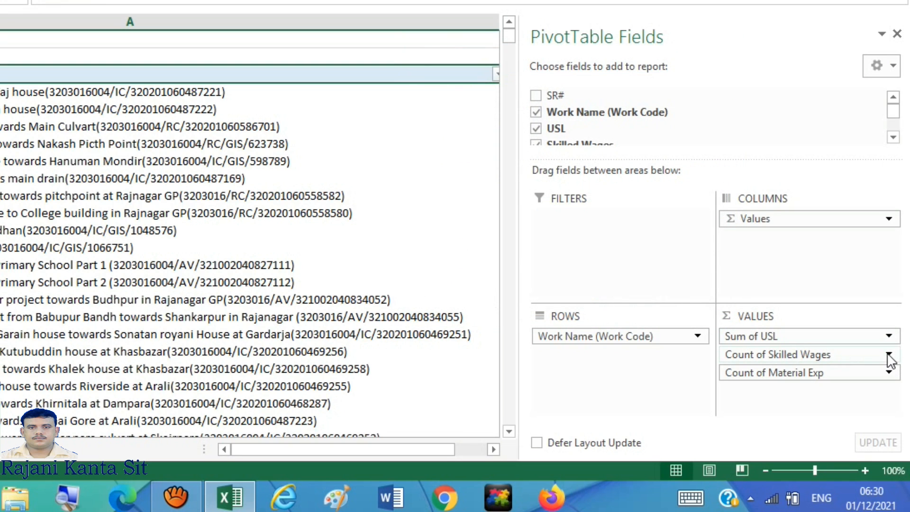
Change the Skilled Wages and Material Exp value fields to summarize by Sum
{"action": "left_click", "coordinate": [888, 356]}
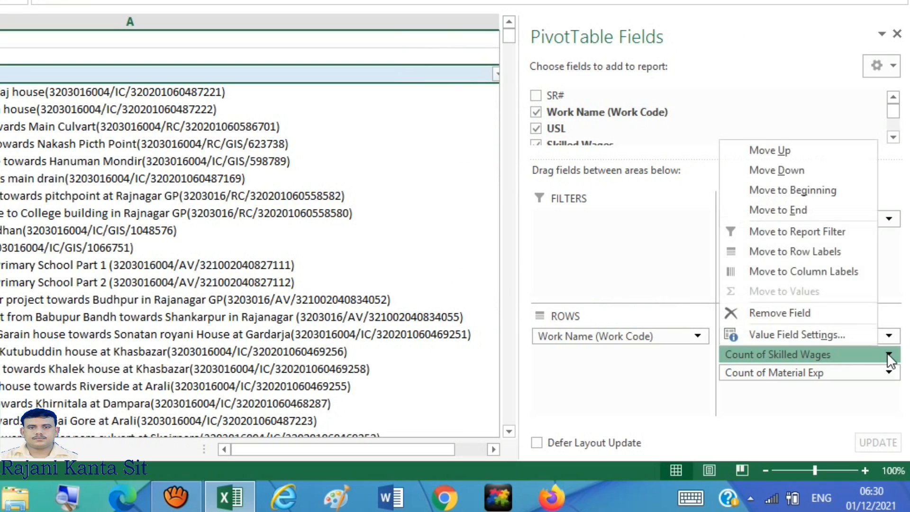
{"action": "left_click", "coordinate": [787, 332]}
{"action": "left_click", "coordinate": [442, 198]}
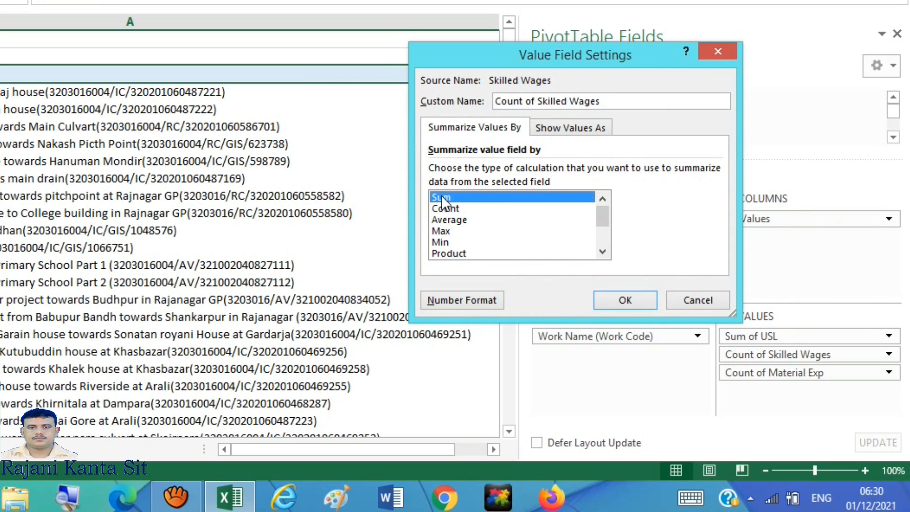
{"action": "left_click", "coordinate": [627, 300]}
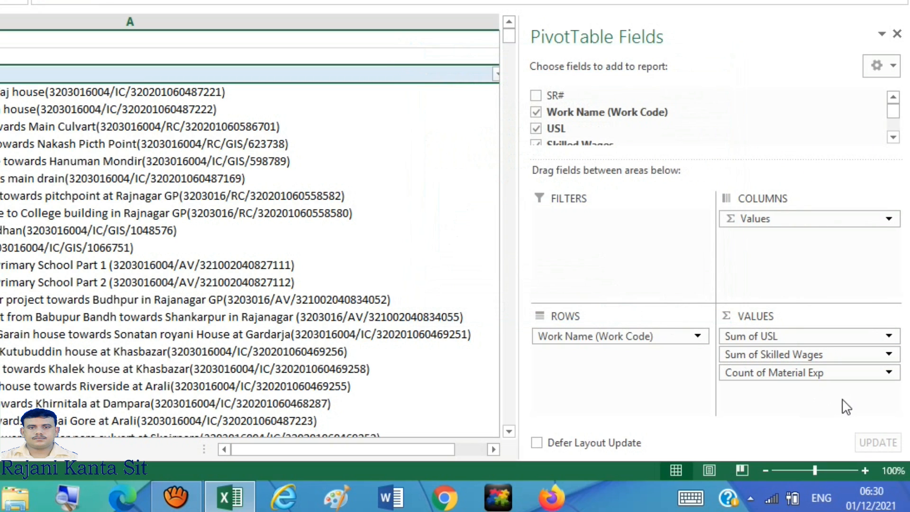
{"action": "left_click", "coordinate": [888, 373]}
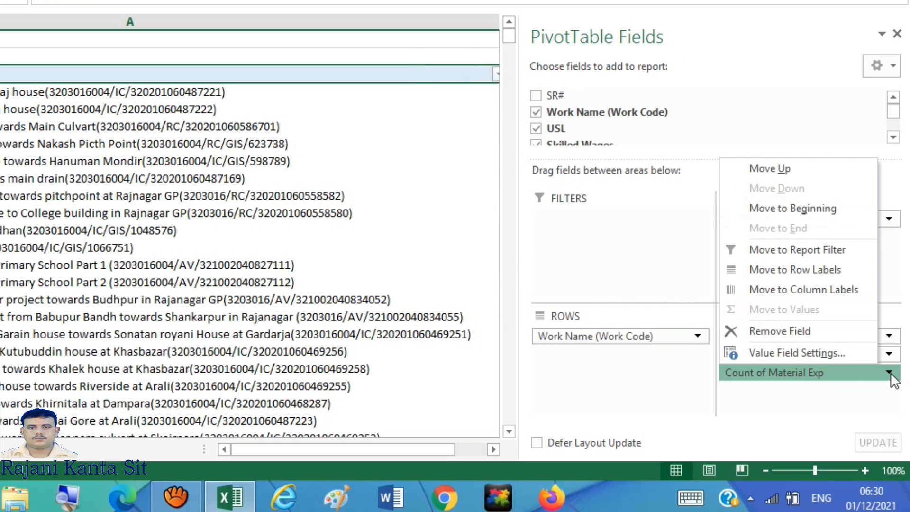
{"action": "left_click", "coordinate": [780, 351]}
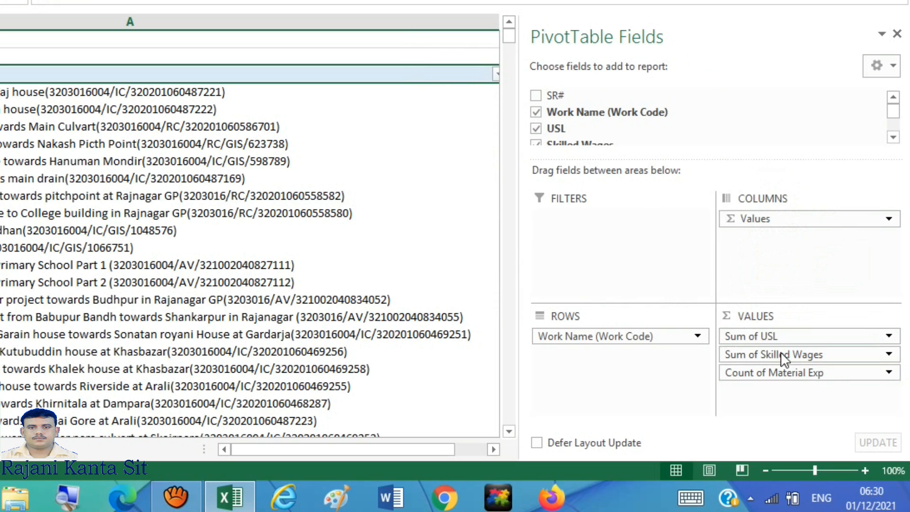
{"action": "left_click", "coordinate": [456, 197]}
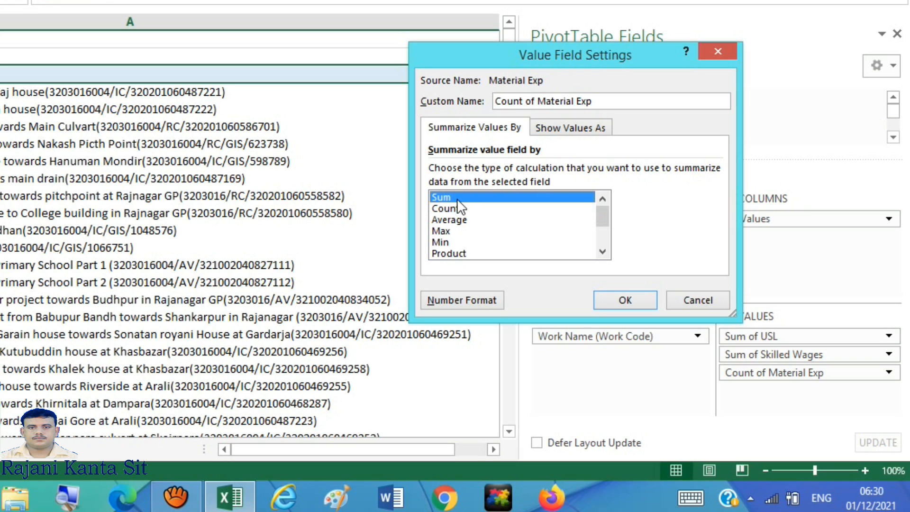
{"action": "left_click", "coordinate": [627, 297]}
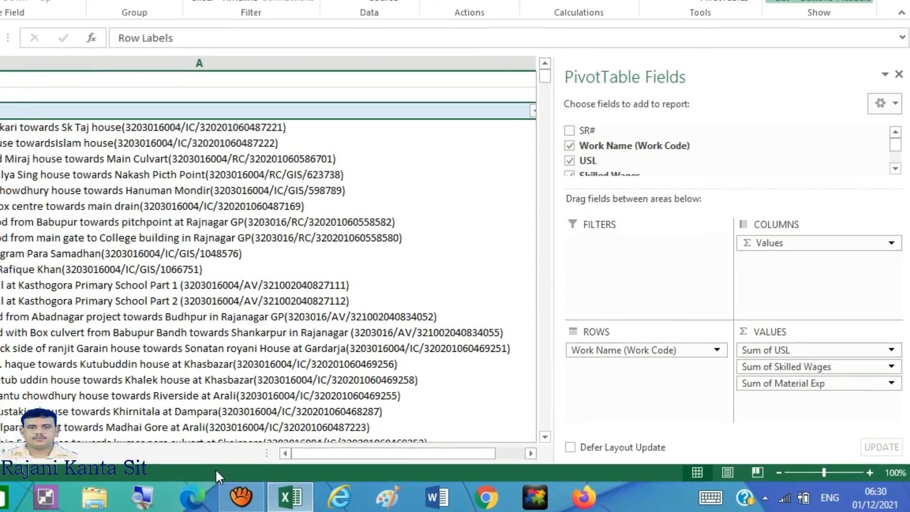
Review the PivotTable from the first work down to the Grand Total row, then return to cell A1
{"action": "left_click", "coordinate": [220, 93]}
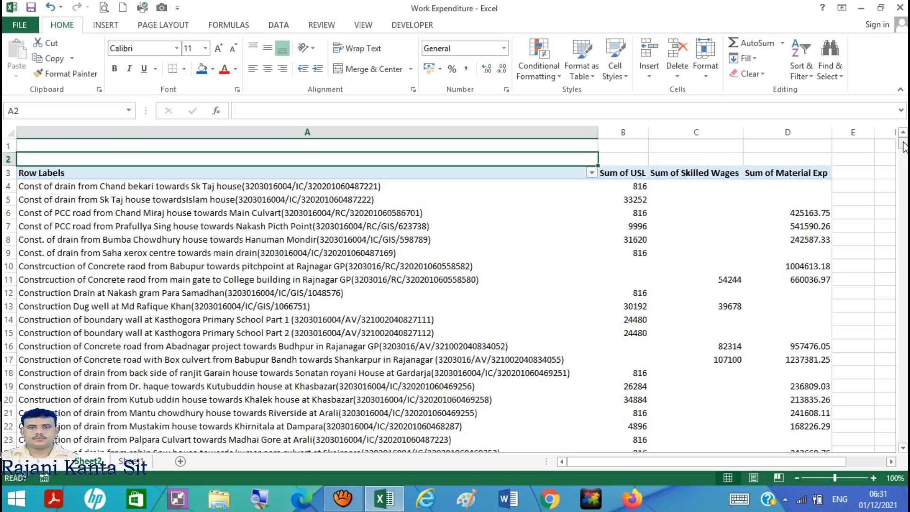
{"action": "left_click_drag", "start_coordinate": [904, 147], "coordinate": [892, 453]}
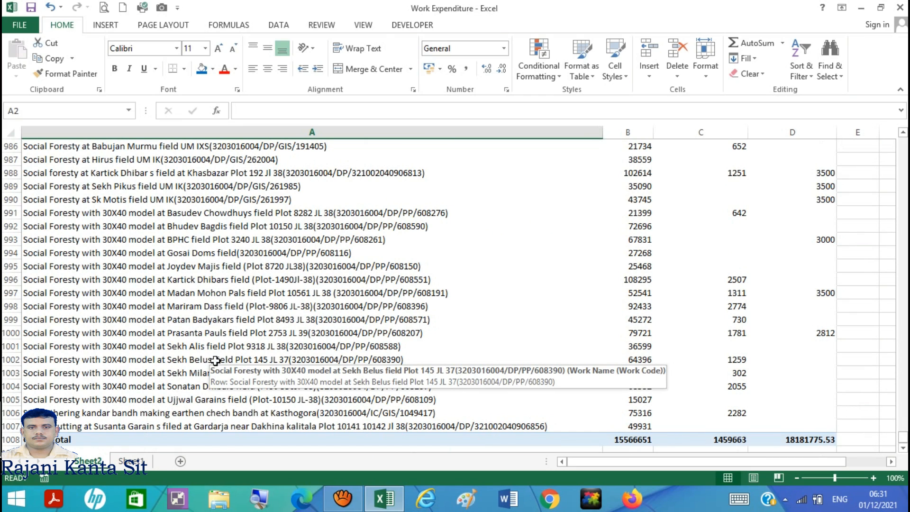
{"action": "key", "text": "ctrl+Home"}
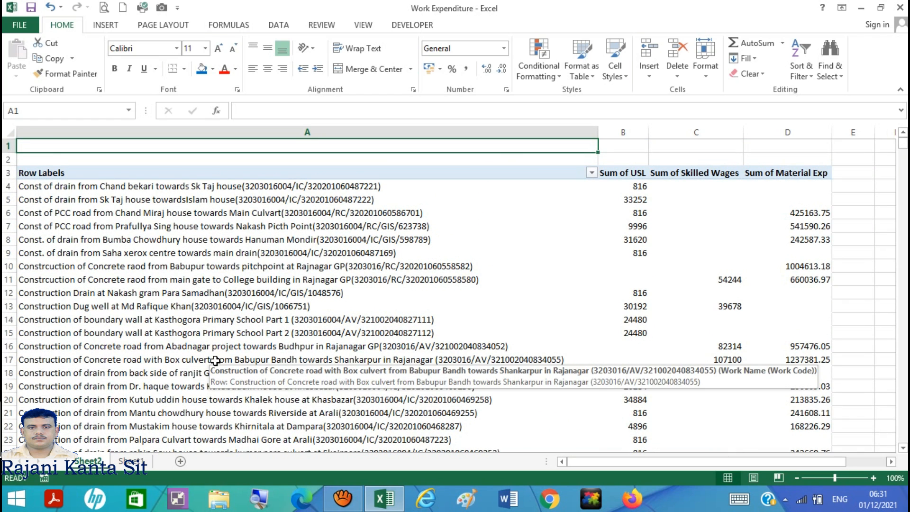